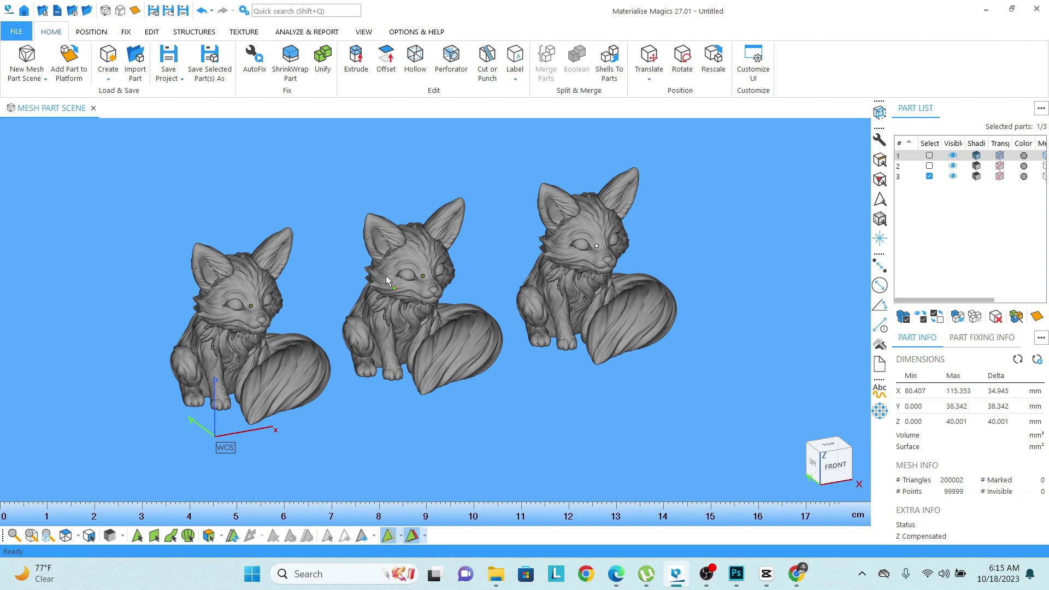
pyautogui.scroll(3, 233, 349)
pyautogui.scroll(-1, 234, 348)
pyautogui.scroll(-2, 240, 330)
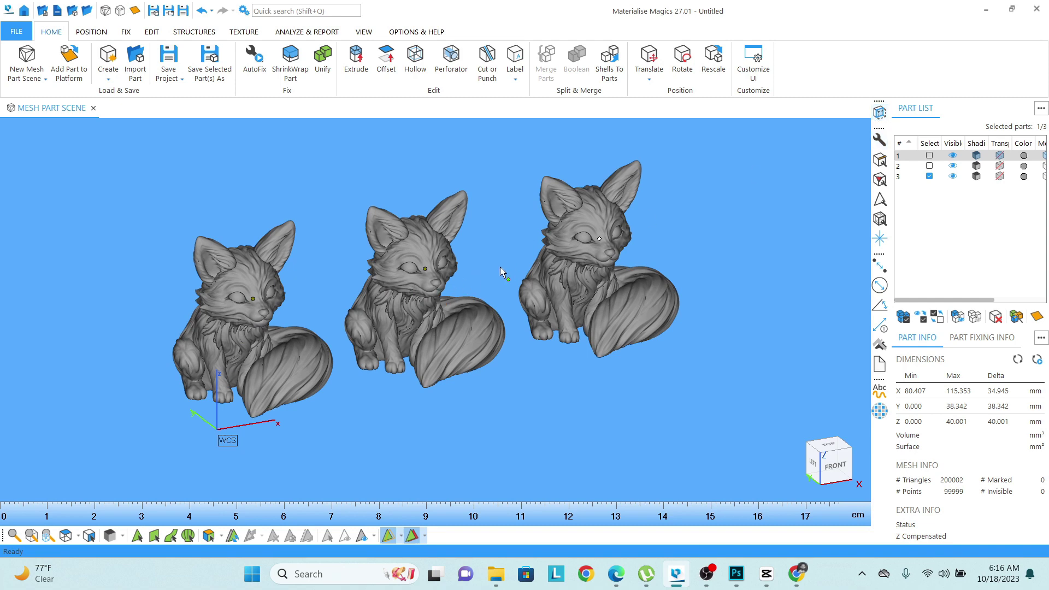
# - Cut all three foxes with the Y section, orbit inside, and select the left fox (part 1)
pyautogui.click(878, 113)
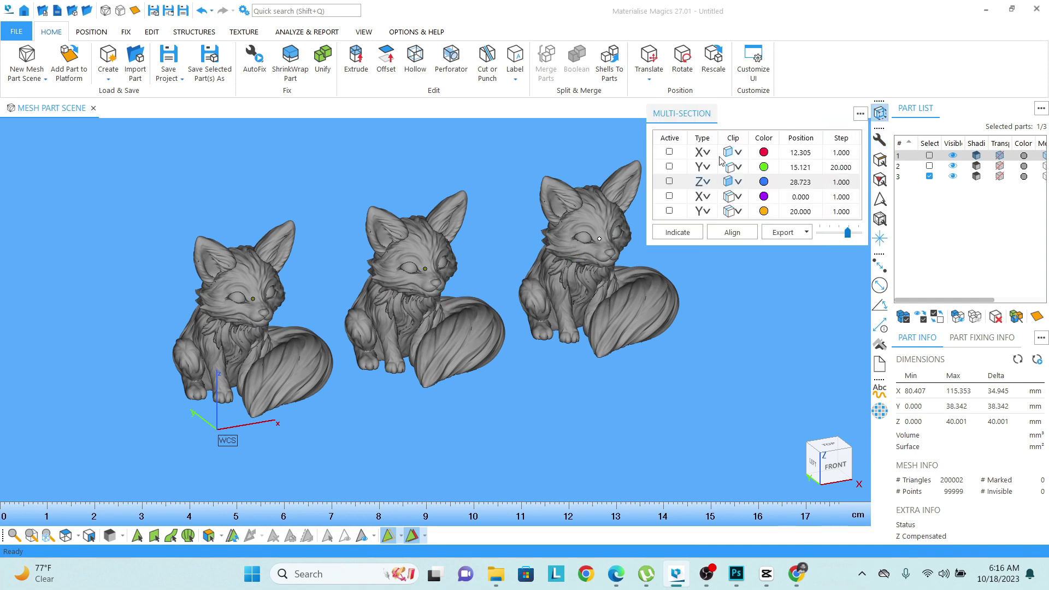
pyautogui.click(670, 167)
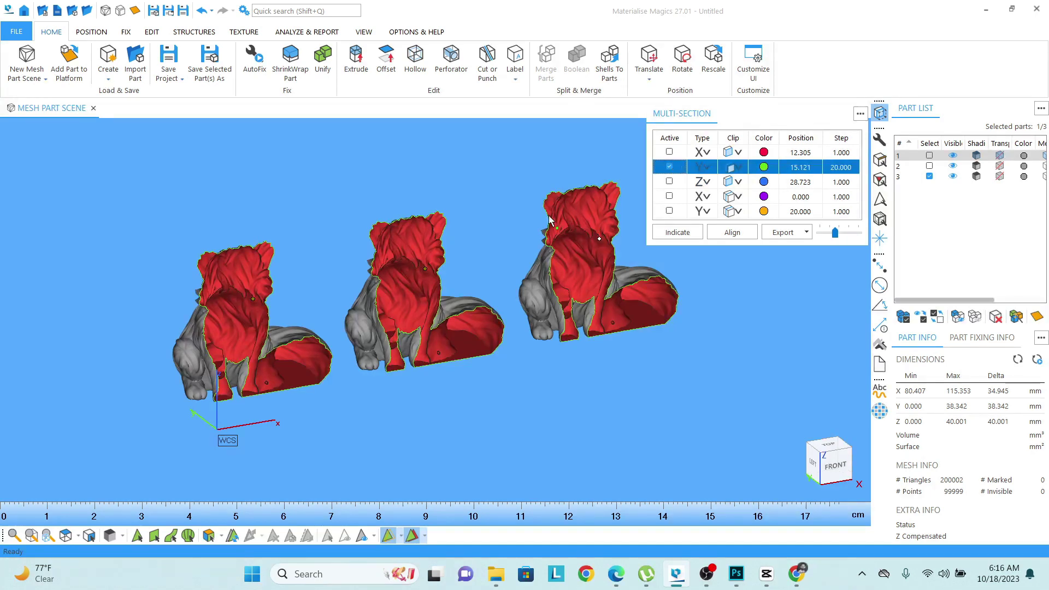
pyautogui.moveTo(459, 259); pyautogui.dragTo(473, 279, button='right')
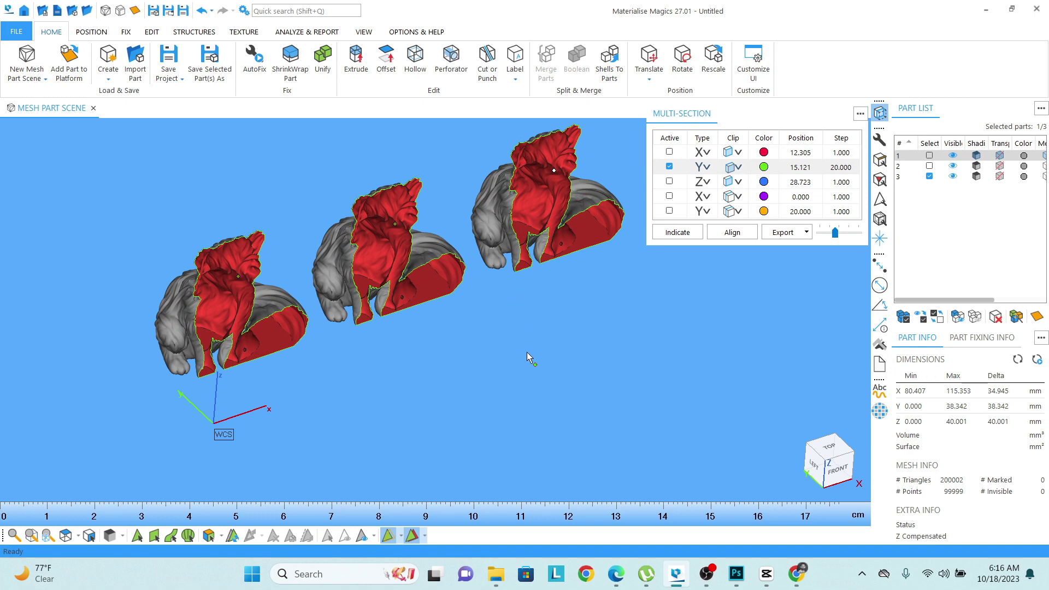
pyautogui.click(239, 290)
# - Open Hollow for the left fox and change the wall thickness from 2.000 to 1.5 mm
pyautogui.click(416, 59)
pyautogui.moveTo(476, 179); pyautogui.dragTo(514, 170)
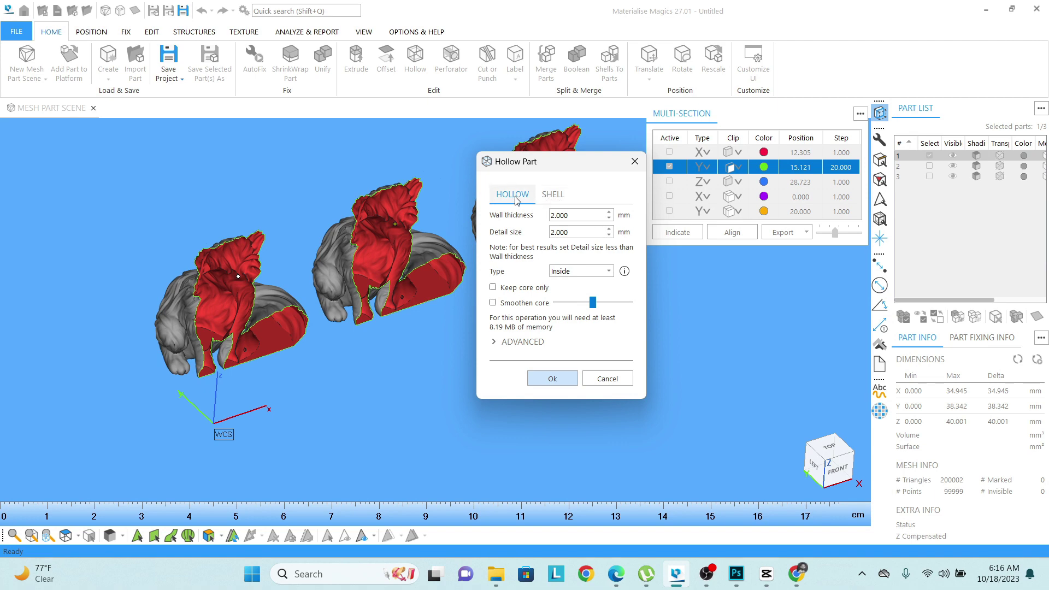
pyautogui.scroll(3, 232, 315)
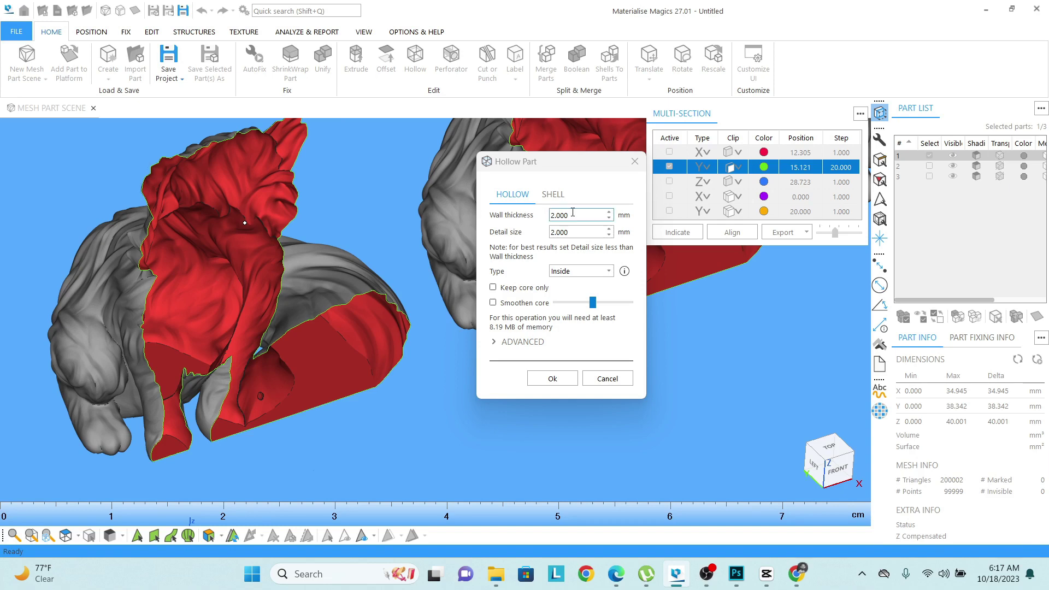
pyautogui.moveTo(574, 215); pyautogui.dragTo(542, 213)
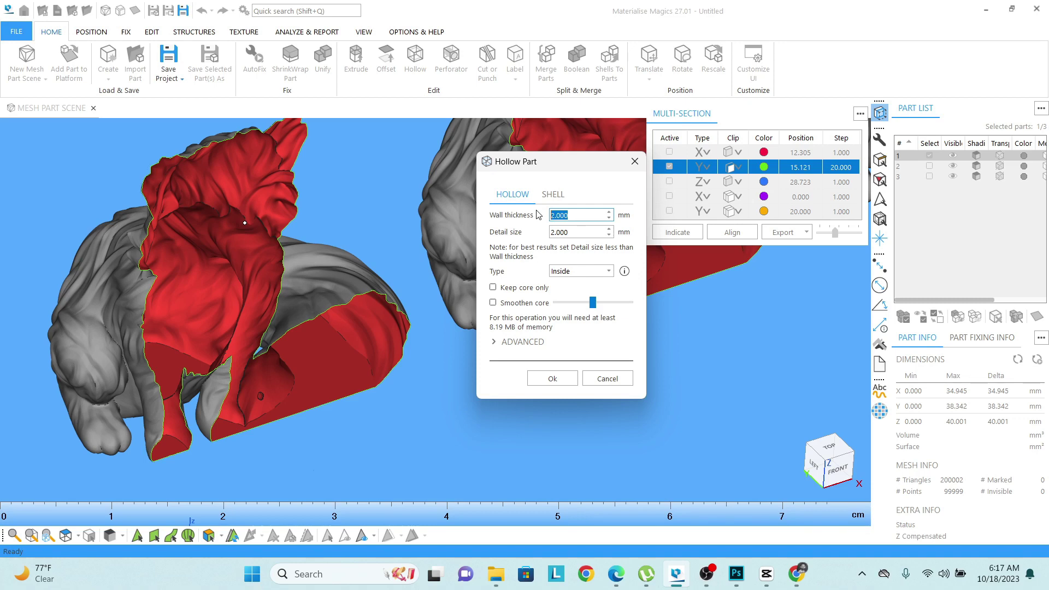
pyautogui.write('1.5')
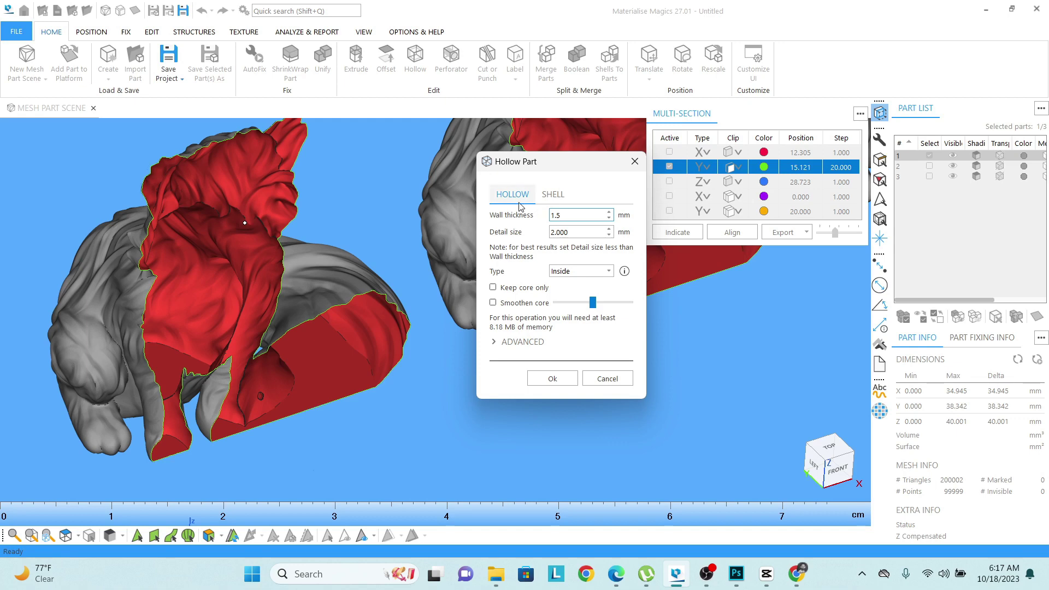
pyautogui.click(568, 230)
# - Apply the 1.5 mm hollowing and orbit to inspect the left fox's cavity
pyautogui.click(551, 379)
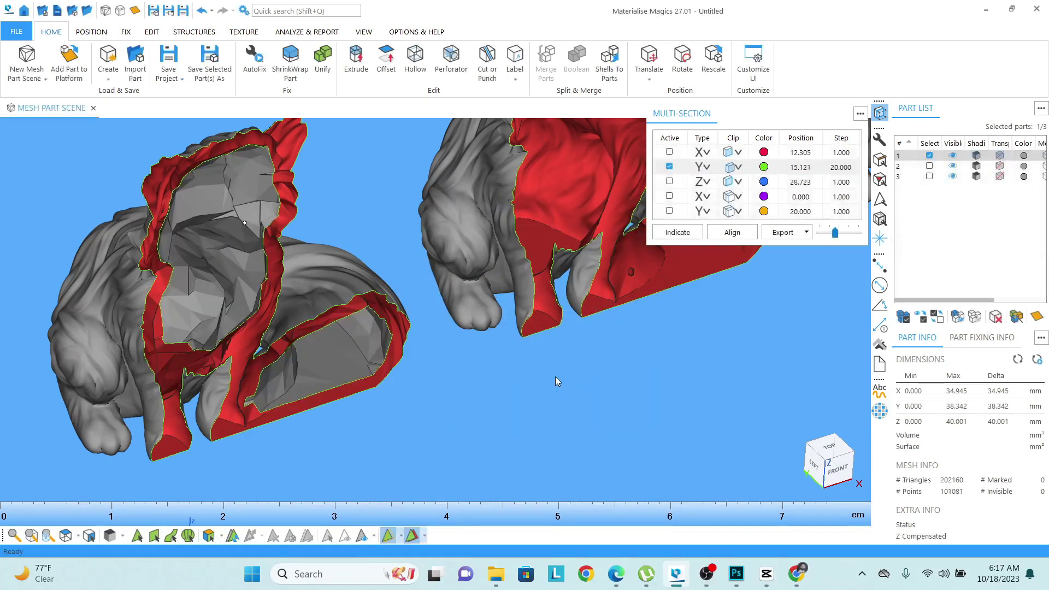
pyautogui.moveTo(240, 282); pyautogui.dragTo(419, 310, button='right')
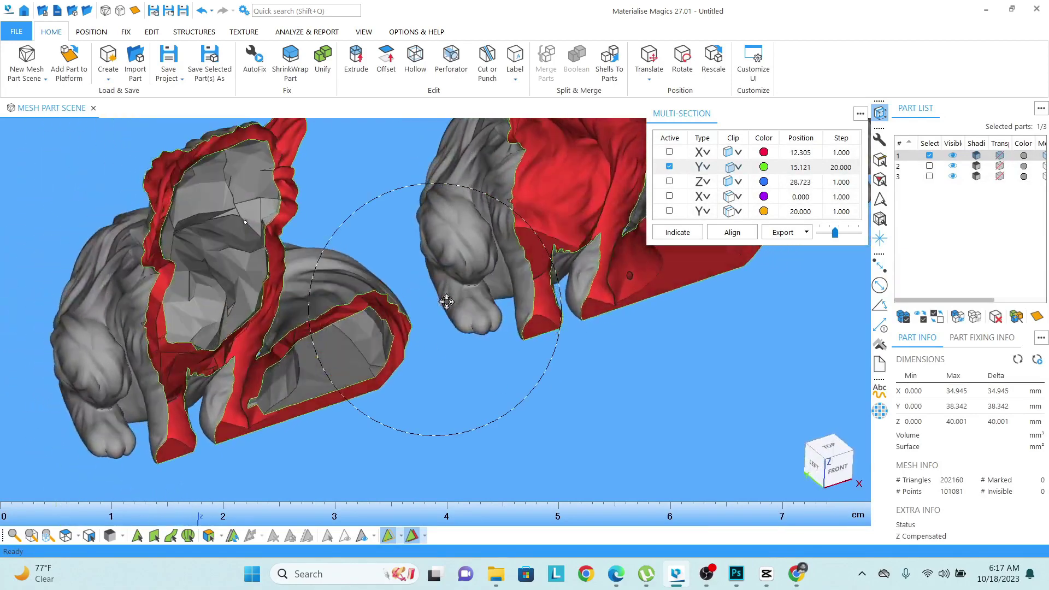
pyautogui.moveTo(420, 310)
pyautogui.mouseDown(button='right')
pyautogui.moveTo(251, 240)
pyautogui.moveTo(387, 267)
pyautogui.moveTo(360, 305)
pyautogui.mouseUp(button='right')
pyautogui.scroll(-3, 251, 241)
pyautogui.scroll(2, 246, 302)
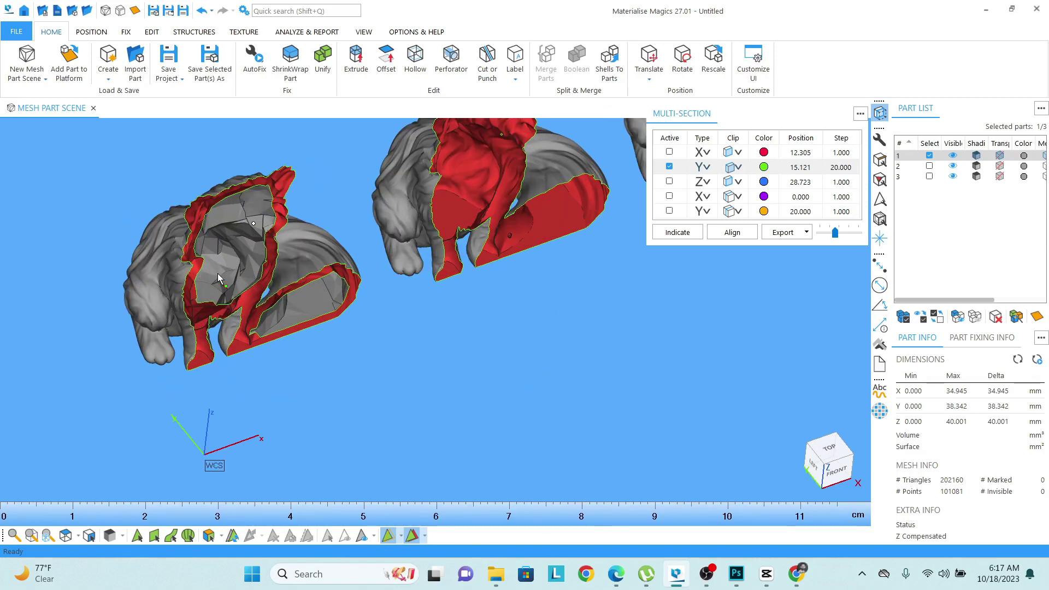
pyautogui.scroll(-3, 231, 281)
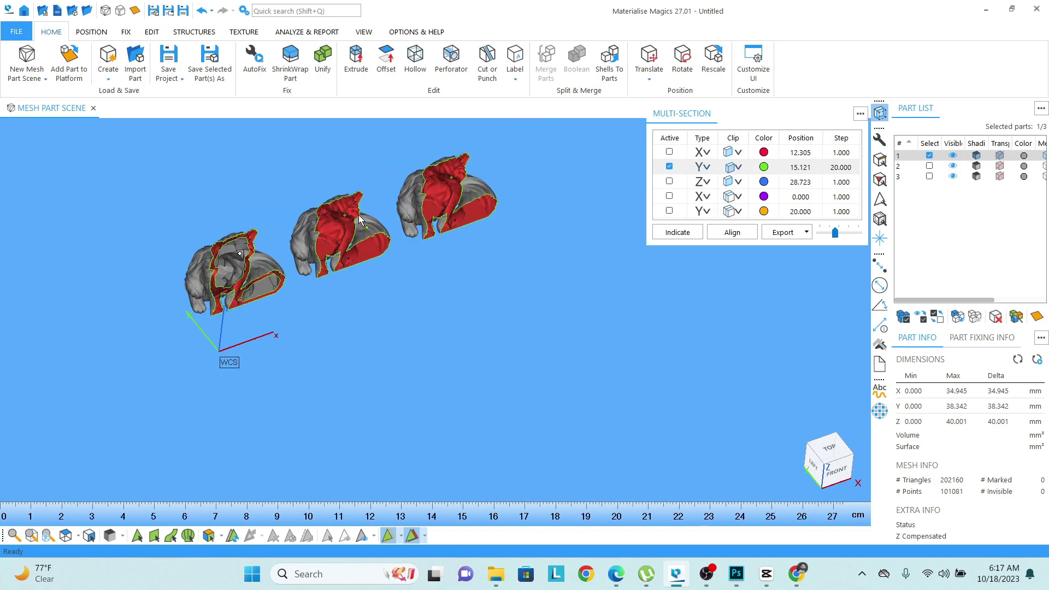
pyautogui.scroll(1, 363, 221)
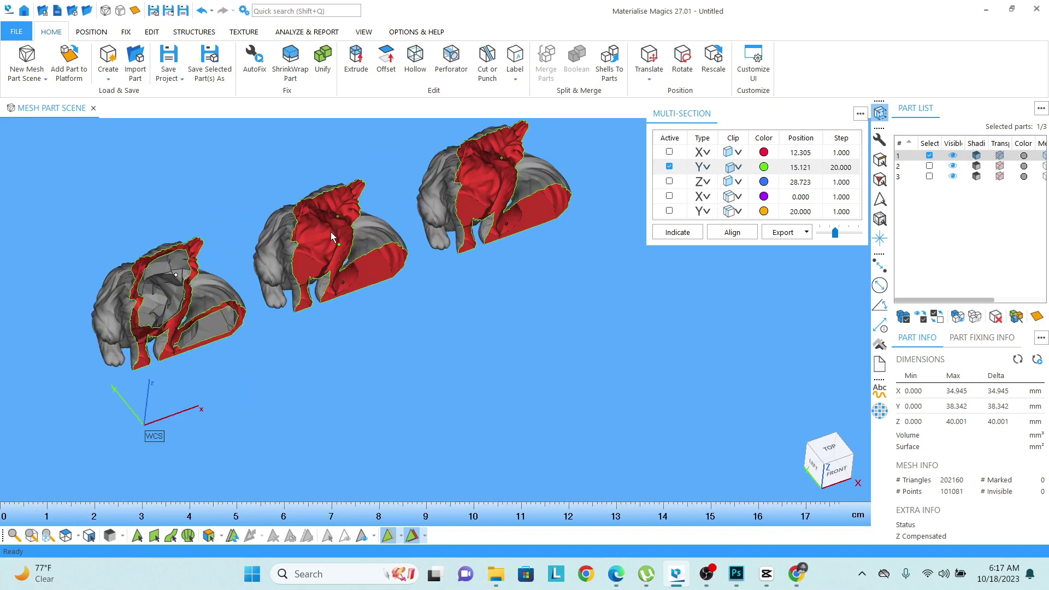
# - Turn off the Y section, view the foxes from below, and select the middle fox (part 2)
pyautogui.click(669, 167)
pyautogui.moveTo(223, 329)
pyautogui.mouseDown(button='right')
pyautogui.moveTo(209, 292)
pyautogui.moveTo(417, 235)
pyautogui.moveTo(447, 196)
pyautogui.mouseUp(button='right')
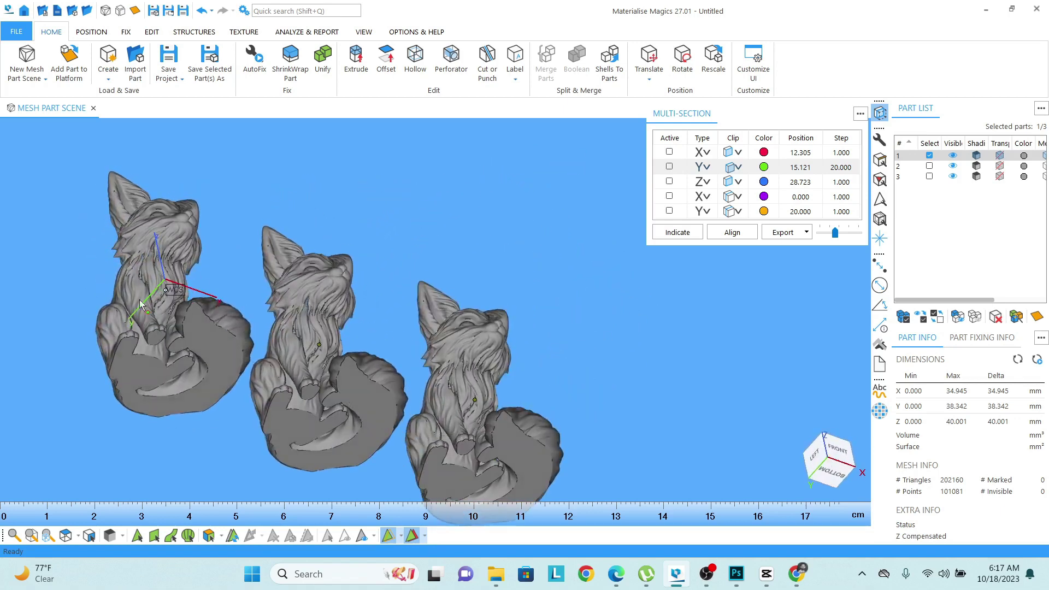
pyautogui.moveTo(197, 369)
pyautogui.mouseDown(button='right')
pyautogui.moveTo(167, 318)
pyautogui.moveTo(208, 257)
pyautogui.mouseUp(button='right')
pyautogui.moveTo(236, 295); pyautogui.dragTo(354, 220, button='right')
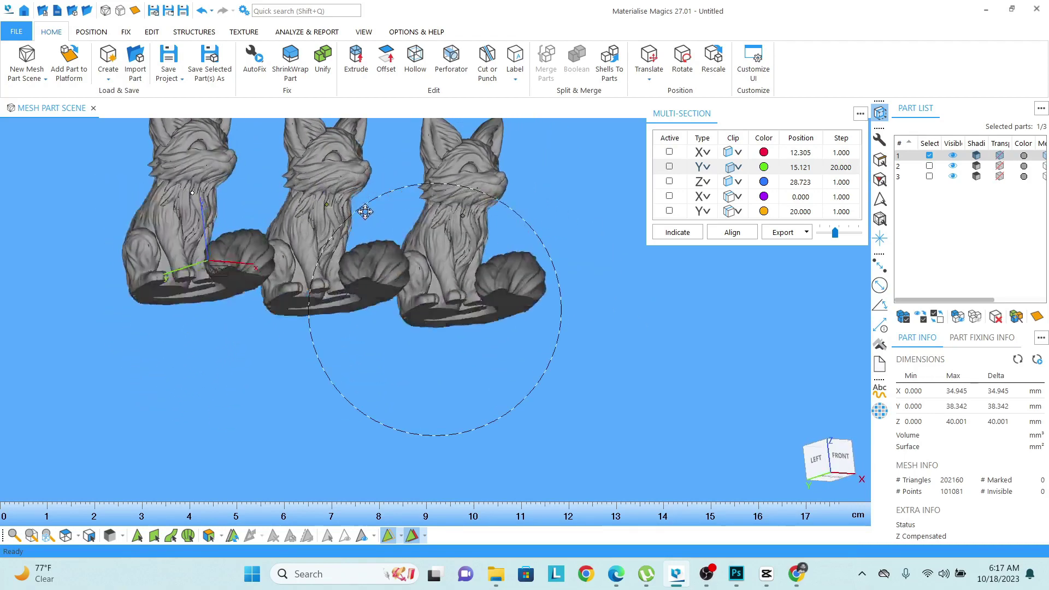
pyautogui.click(342, 210)
pyautogui.scroll(-3, 331, 215)
pyautogui.scroll(3, 324, 212)
pyautogui.scroll(2, 330, 221)
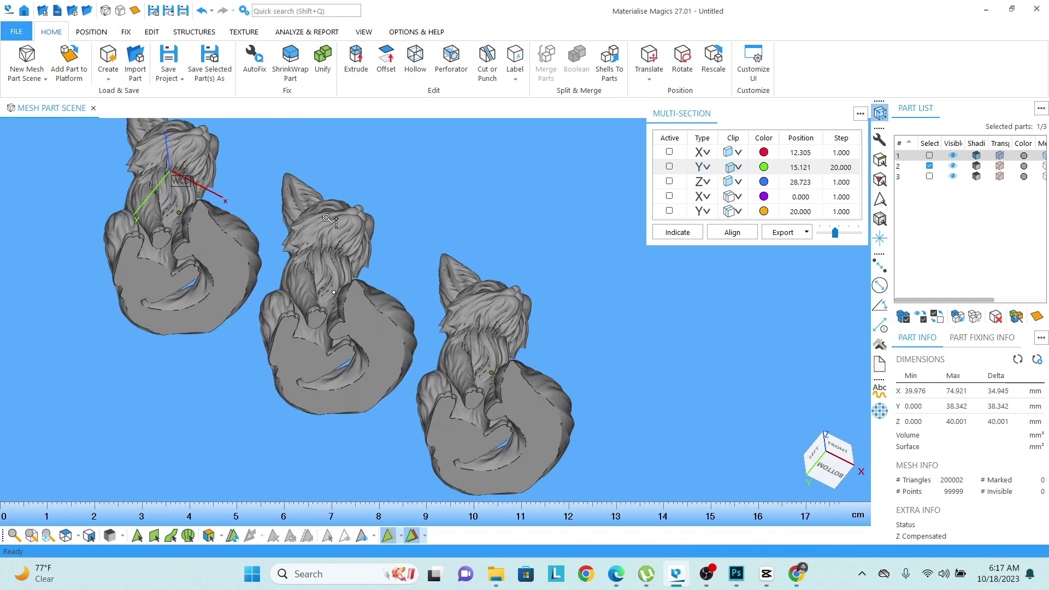
# - Open Hollow for the middle fox in Shell mode
pyautogui.click(418, 62)
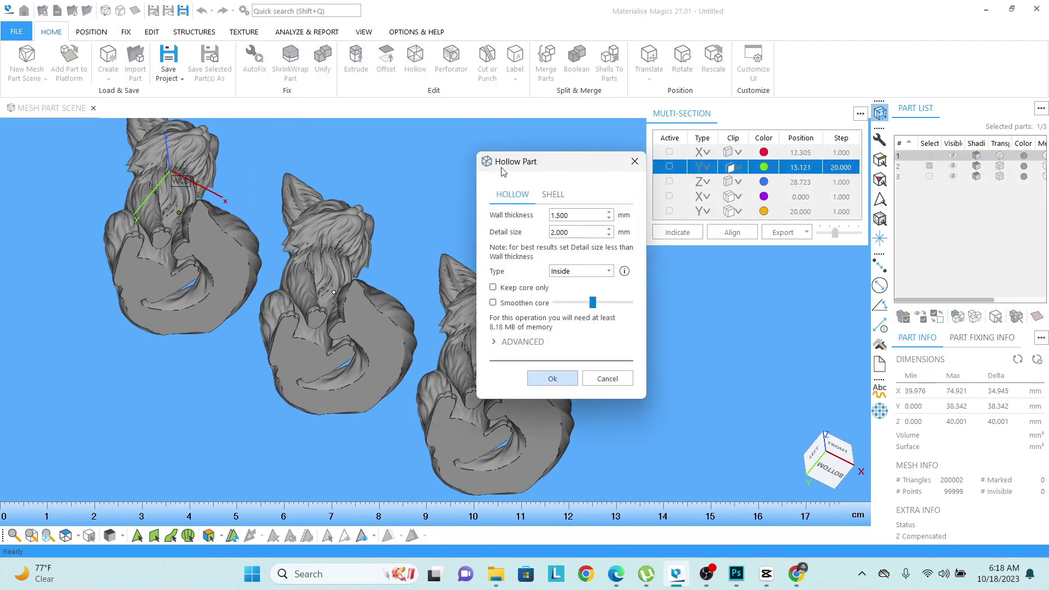
pyautogui.moveTo(547, 161); pyautogui.dragTo(567, 133)
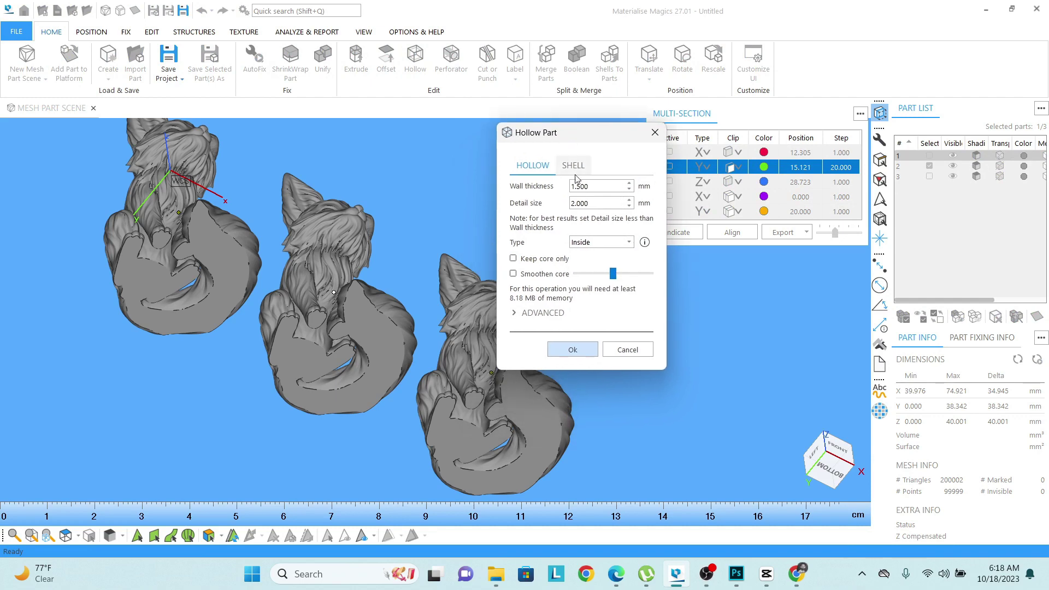
pyautogui.click(575, 168)
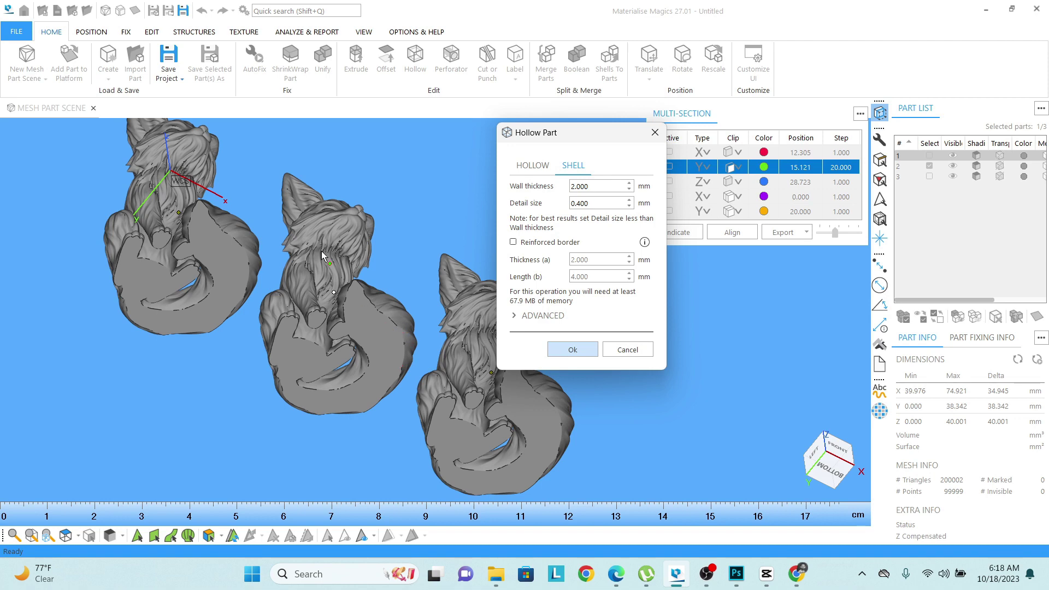
# - Mark the middle fox's bottom face as the opening, with 1 mm wall and detail size
pyautogui.click(153, 535)
pyautogui.click(376, 350)
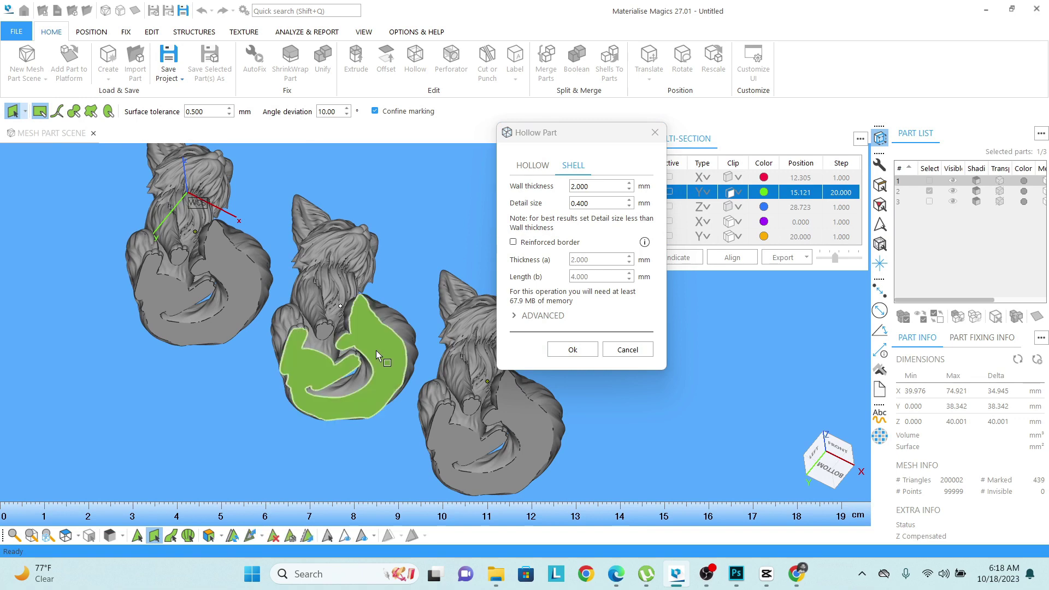
pyautogui.moveTo(593, 188); pyautogui.dragTo(564, 188)
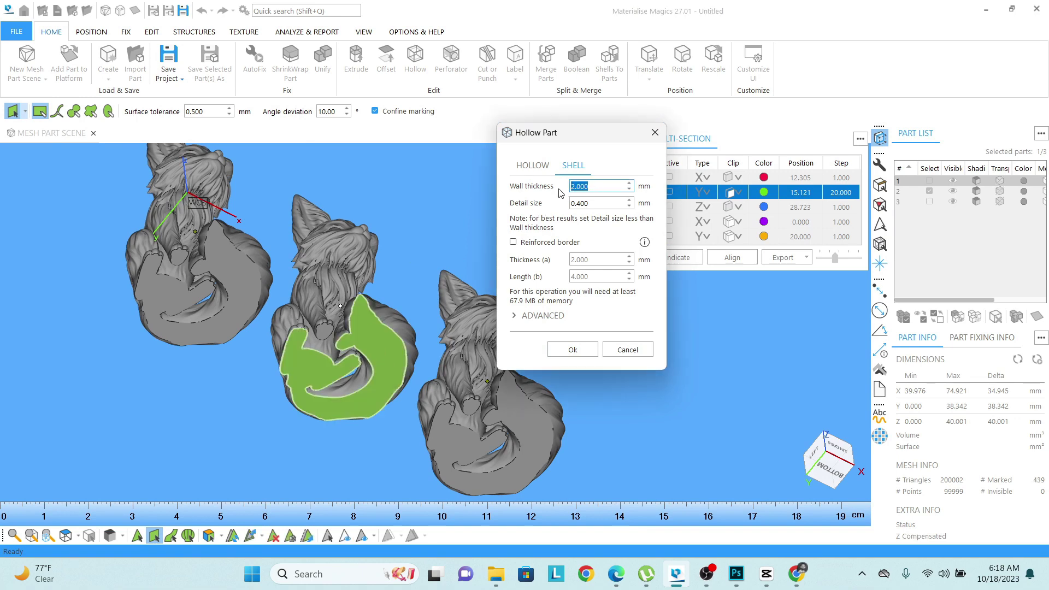
pyautogui.write('1')
pyautogui.press('Tab')
pyautogui.write('1')
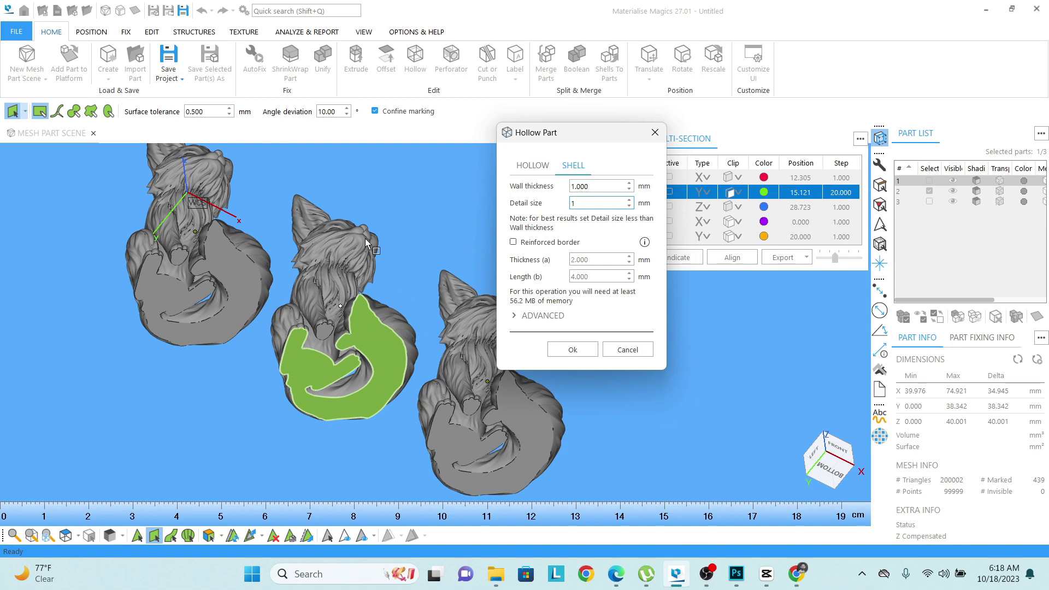
# - Apply the 1 mm shell and inspect the middle fox's open base from several angles
pyautogui.click(564, 348)
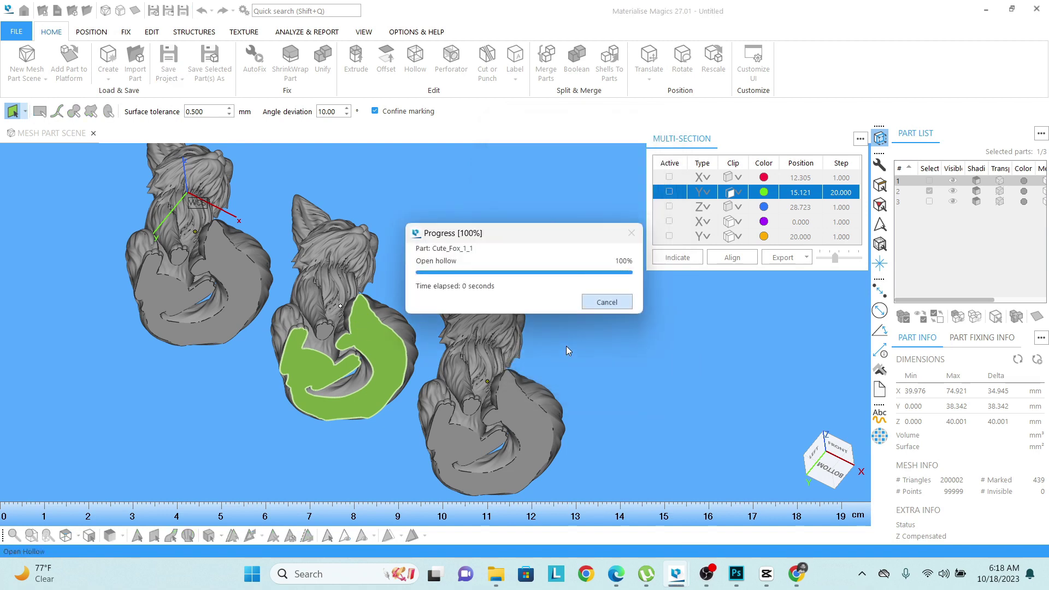
pyautogui.moveTo(362, 324); pyautogui.dragTo(366, 300, button='right')
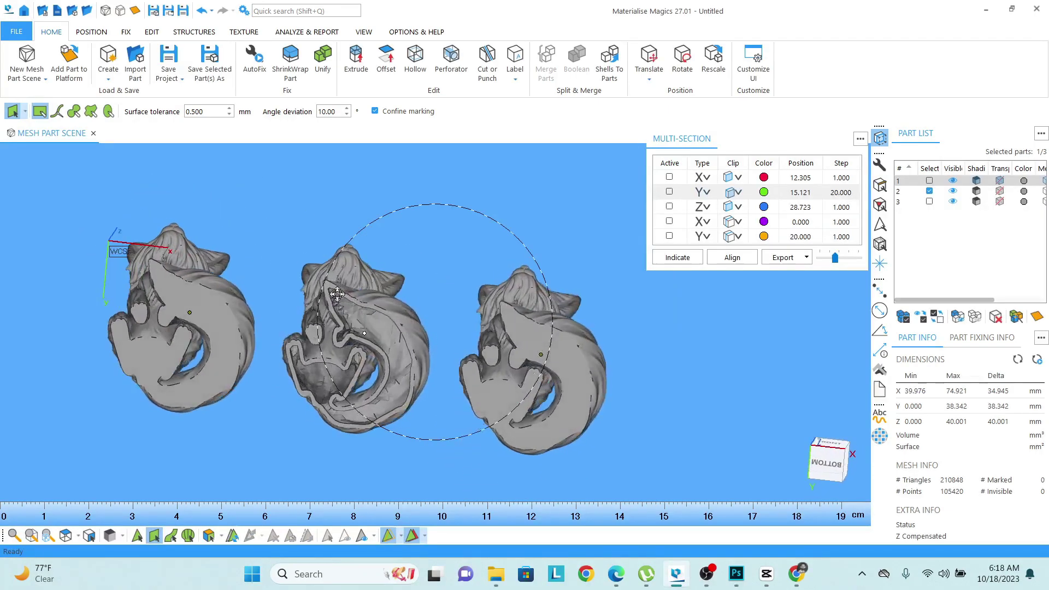
pyautogui.moveTo(367, 300)
pyautogui.mouseDown(button='right')
pyautogui.moveTo(345, 273)
pyautogui.moveTo(349, 304)
pyautogui.moveTo(396, 218)
pyautogui.moveTo(399, 333)
pyautogui.mouseUp(button='right')
pyautogui.scroll(5, 348, 304)
pyautogui.scroll(-3, 349, 304)
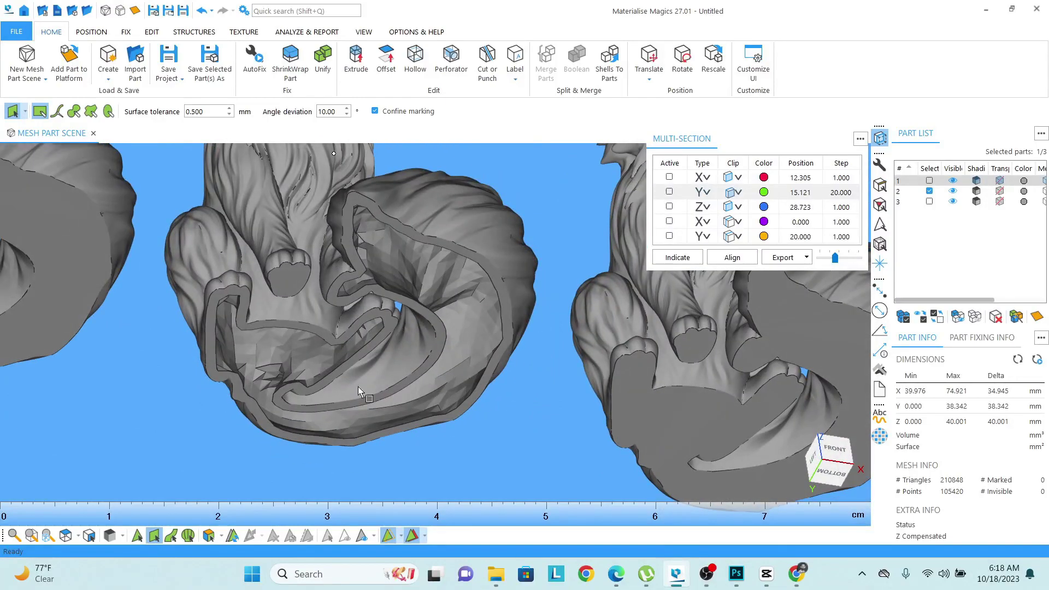
pyautogui.scroll(-4, 329, 358)
pyautogui.moveTo(329, 357); pyautogui.dragTo(375, 354, button='right')
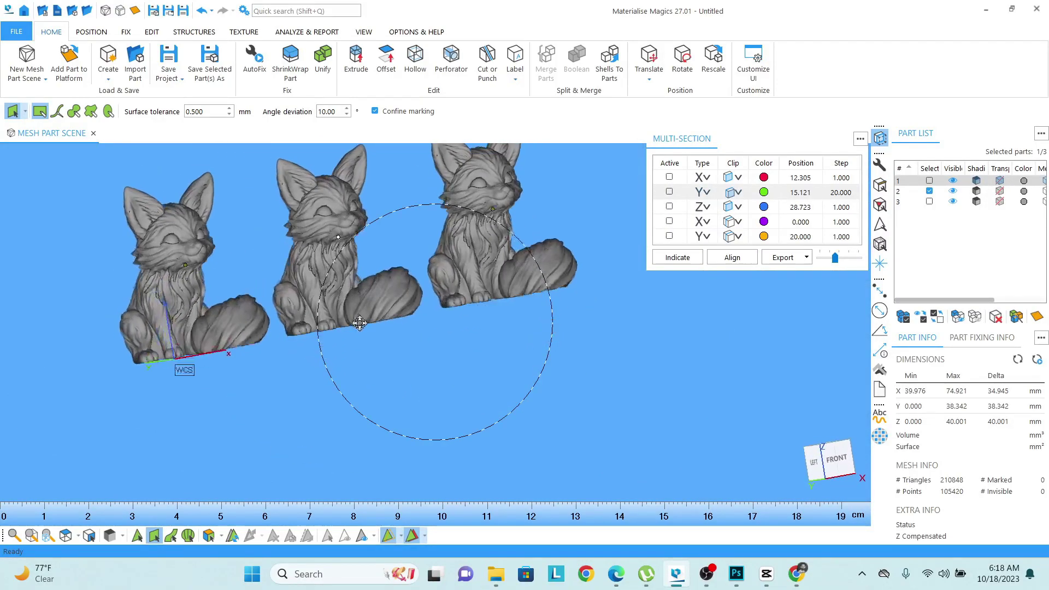
pyautogui.scroll(-1, 386, 246)
pyautogui.scroll(-1, 400, 268)
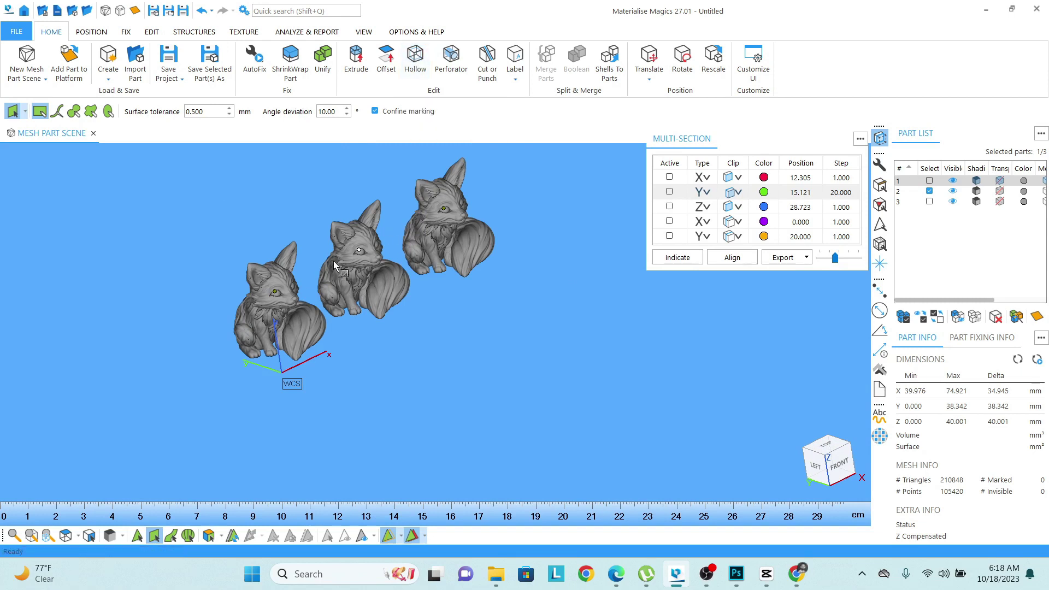
pyautogui.moveTo(365, 268); pyautogui.dragTo(326, 311, button='middle')
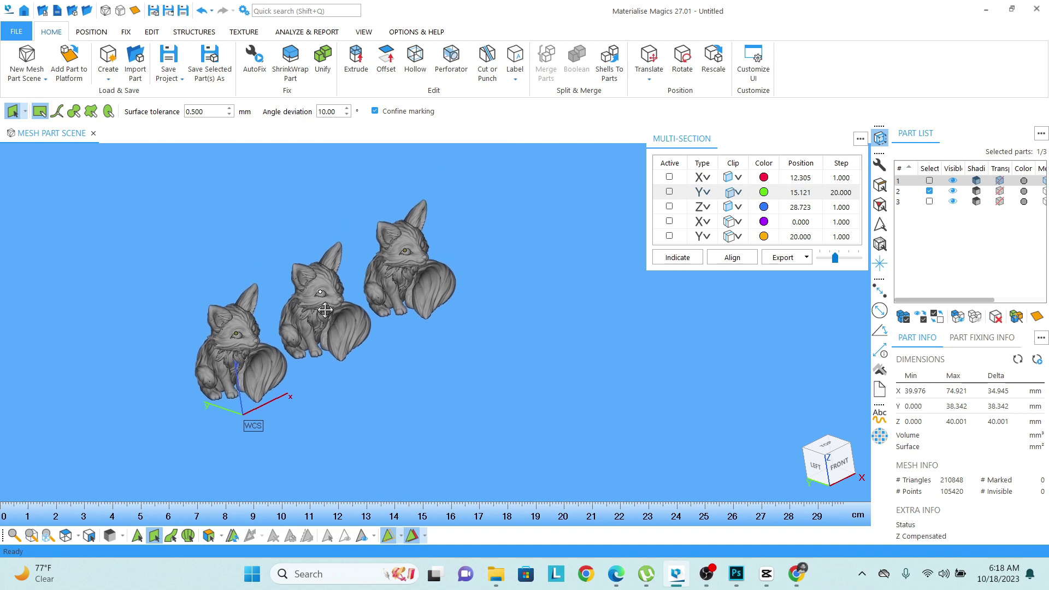
pyautogui.moveTo(326, 309); pyautogui.dragTo(307, 307, button='right')
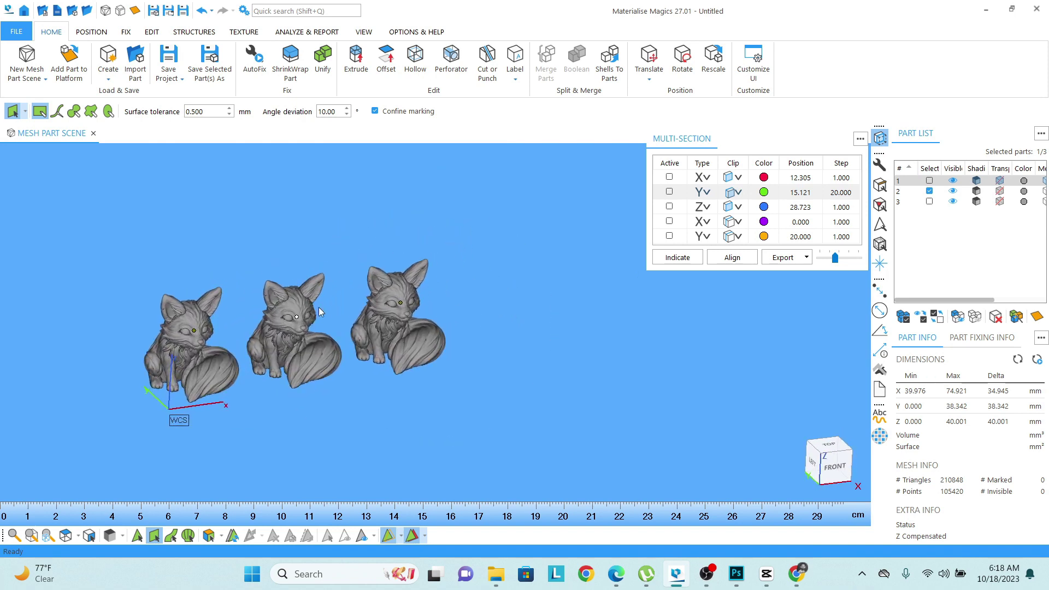
pyautogui.scroll(3, 320, 307)
pyautogui.scroll(3, 406, 309)
pyautogui.moveTo(406, 308)
pyautogui.mouseDown(button='right')
pyautogui.moveTo(350, 282)
pyautogui.moveTo(418, 268)
pyautogui.mouseUp(button='right')
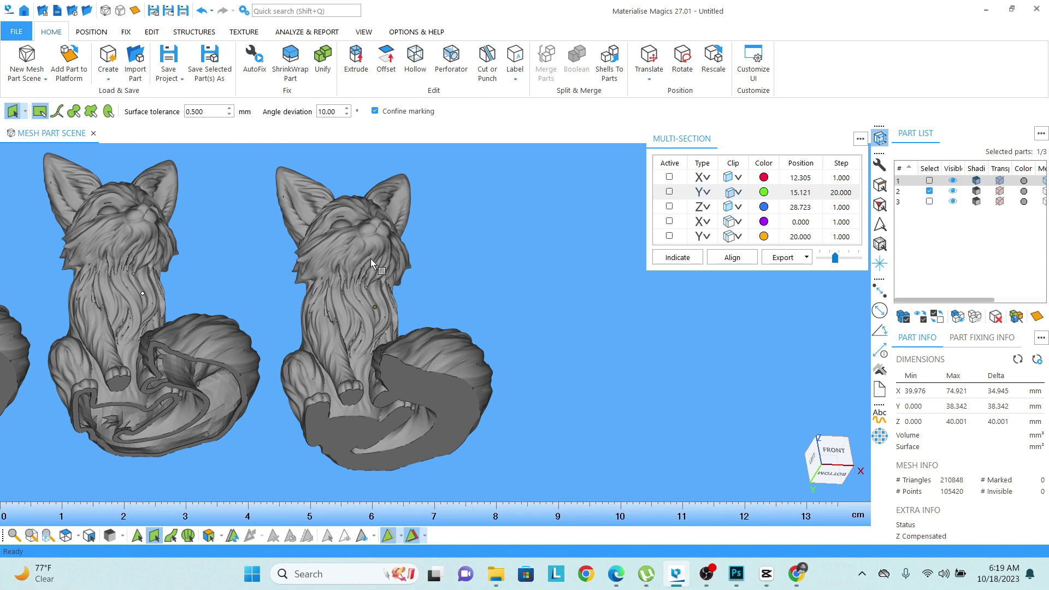
# - Select the right fox and hollow it internally with a 1 mm wall
pyautogui.press('Escape')
pyautogui.click(376, 238)
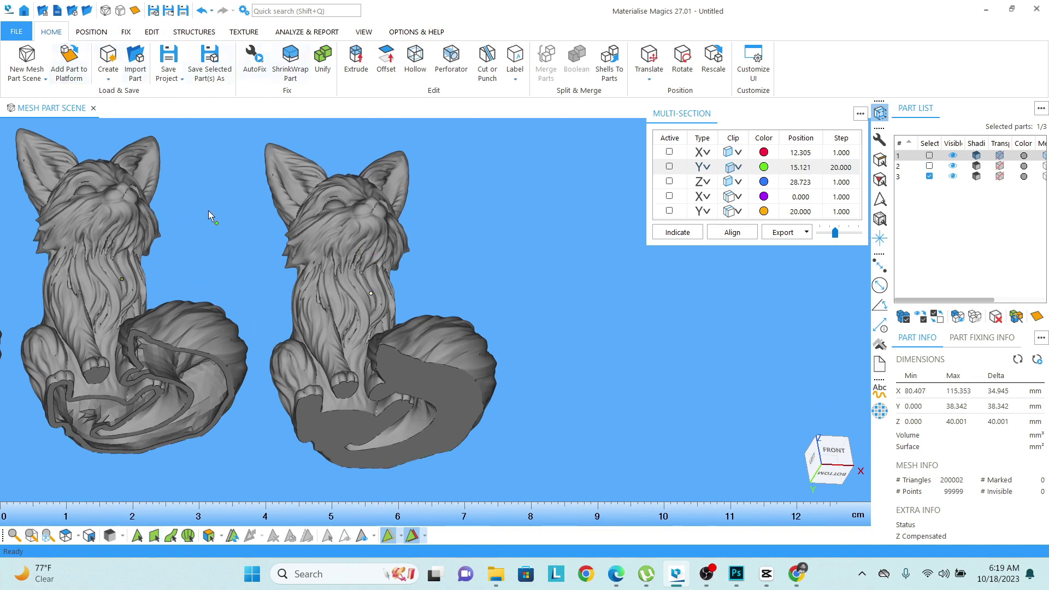
pyautogui.click(415, 60)
pyautogui.click(598, 186)
pyautogui.click(532, 165)
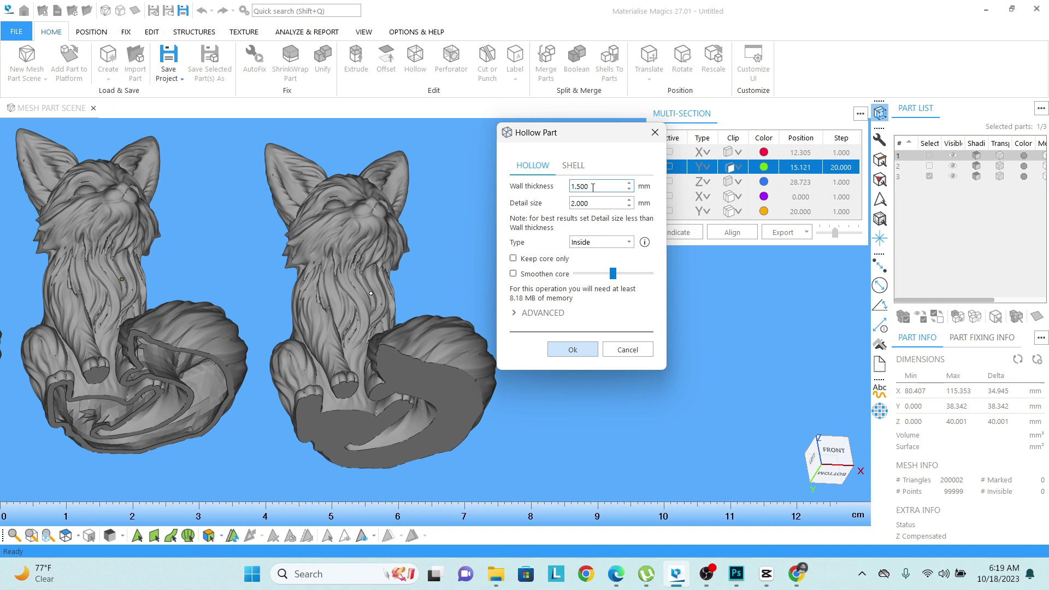
pyautogui.moveTo(592, 187); pyautogui.dragTo(550, 190)
pyautogui.write('1')
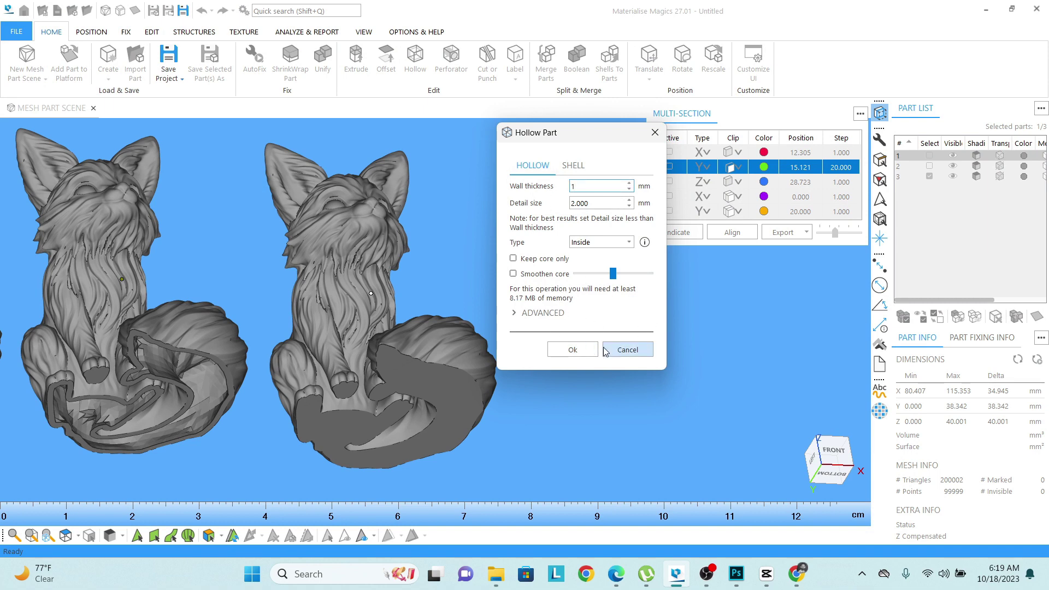
pyautogui.click(580, 350)
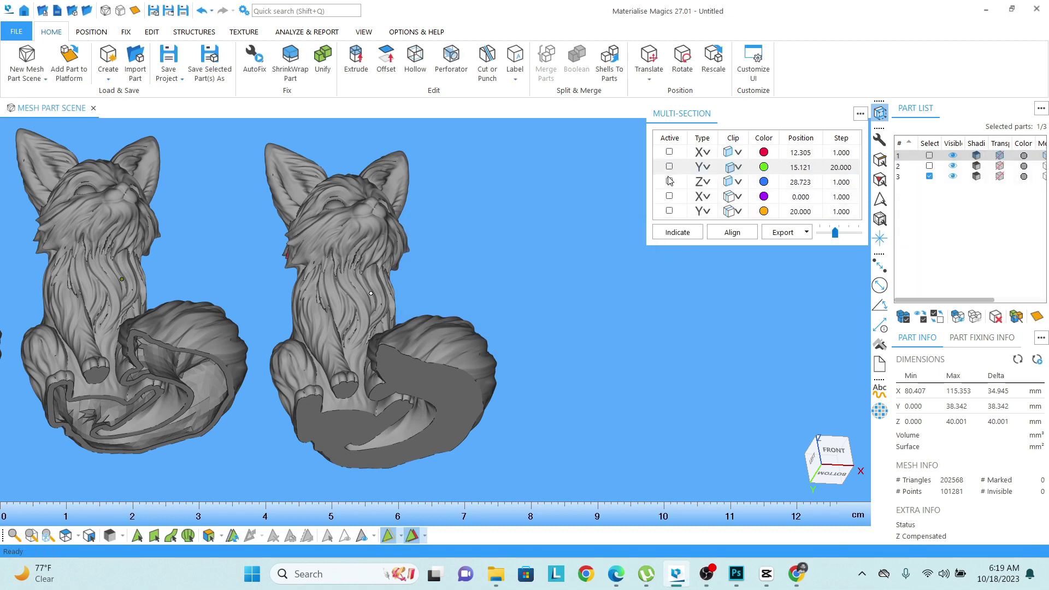
# - Re-enable the Y section and orbit to view the foxes' thin cut walls
pyautogui.click(669, 168)
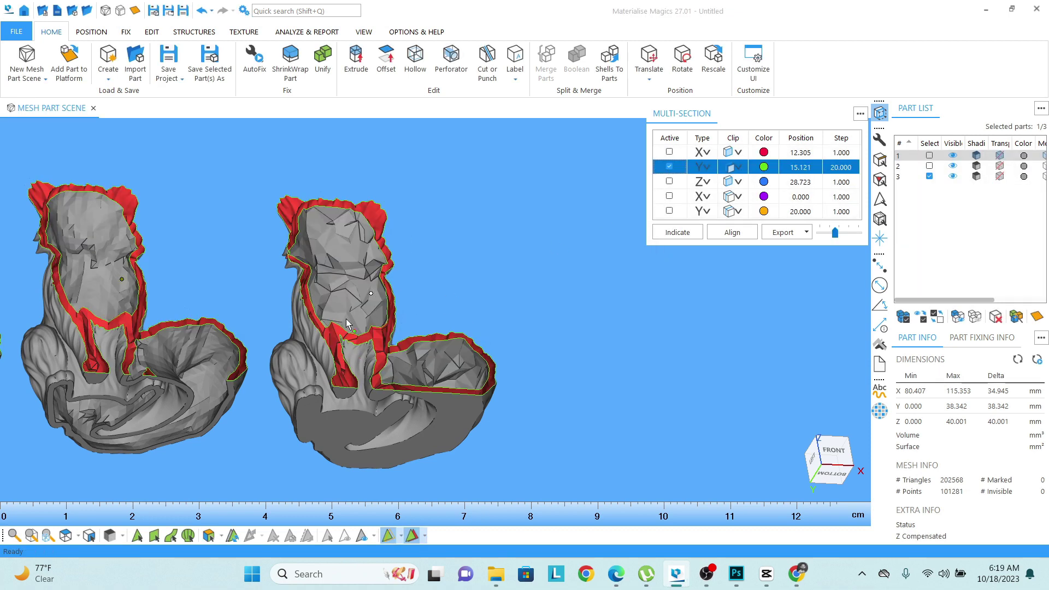
pyautogui.moveTo(358, 352)
pyautogui.mouseDown(button='right')
pyautogui.moveTo(377, 361)
pyautogui.moveTo(374, 426)
pyautogui.mouseUp(button='right')
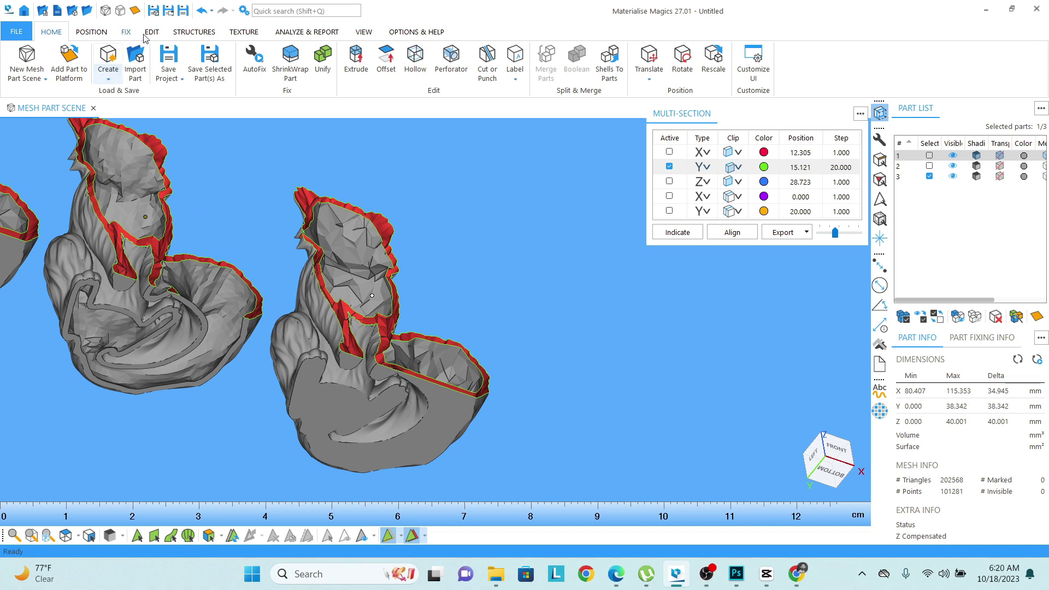
# - Open the Perforator for the right fox and set outer and inner radii to 2 mm
pyautogui.click(454, 66)
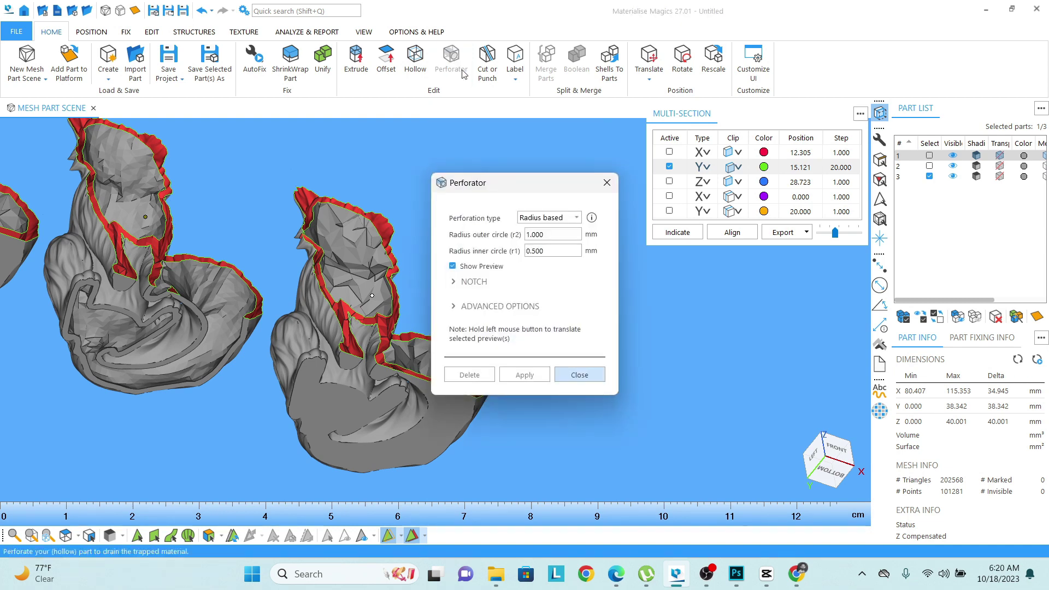
pyautogui.moveTo(500, 190); pyautogui.dragTo(578, 192)
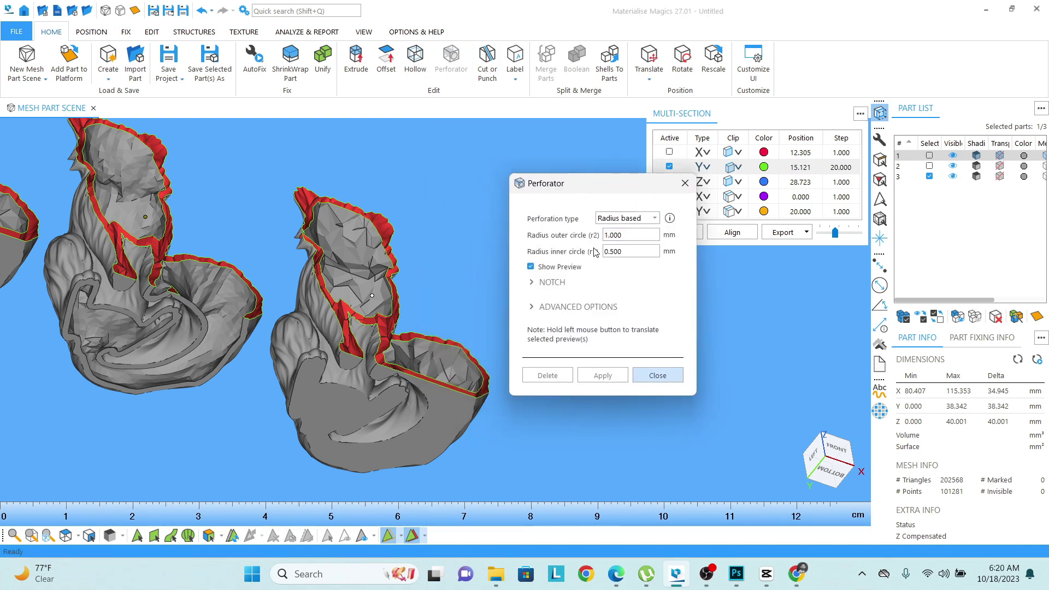
pyautogui.doubleClick(636, 234)
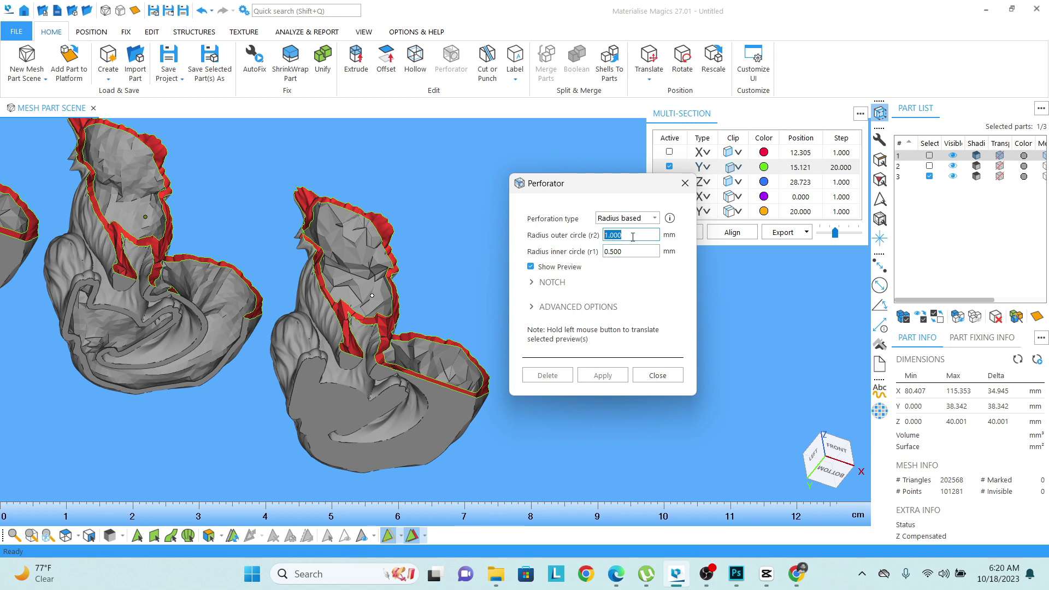
pyautogui.write('0.')
pyautogui.press('BackSpace')
pyautogui.press('BackSpace')
pyautogui.press('BackSpace')
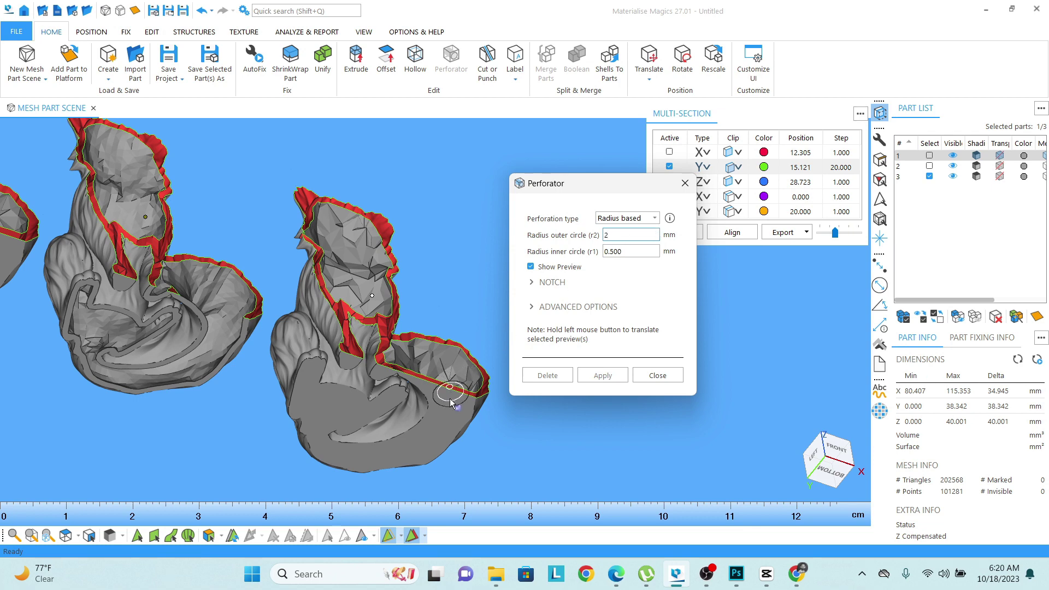
pyautogui.scroll(5, 442, 421)
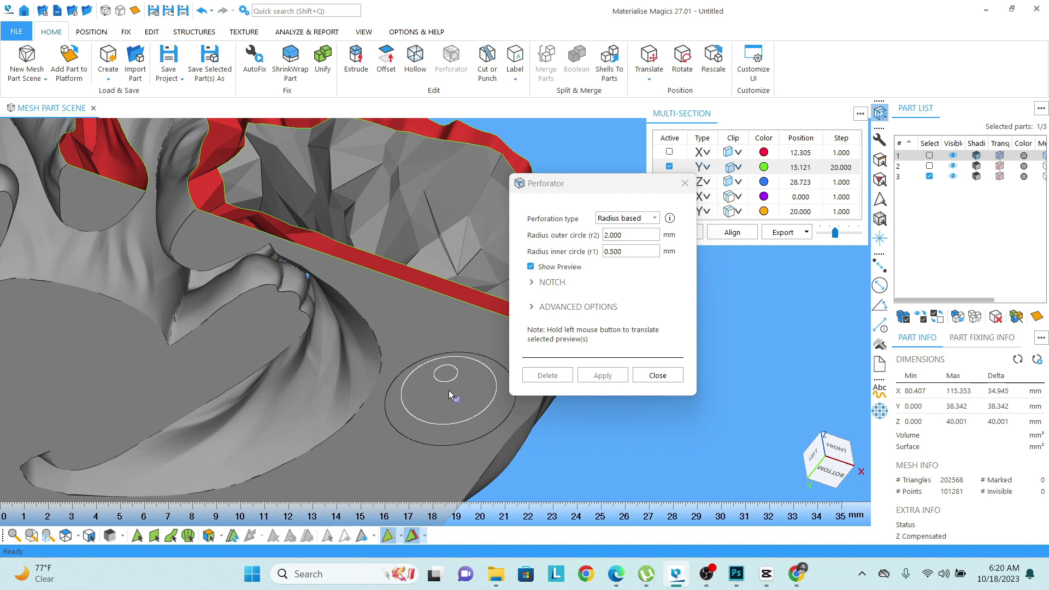
pyautogui.doubleClick(615, 251)
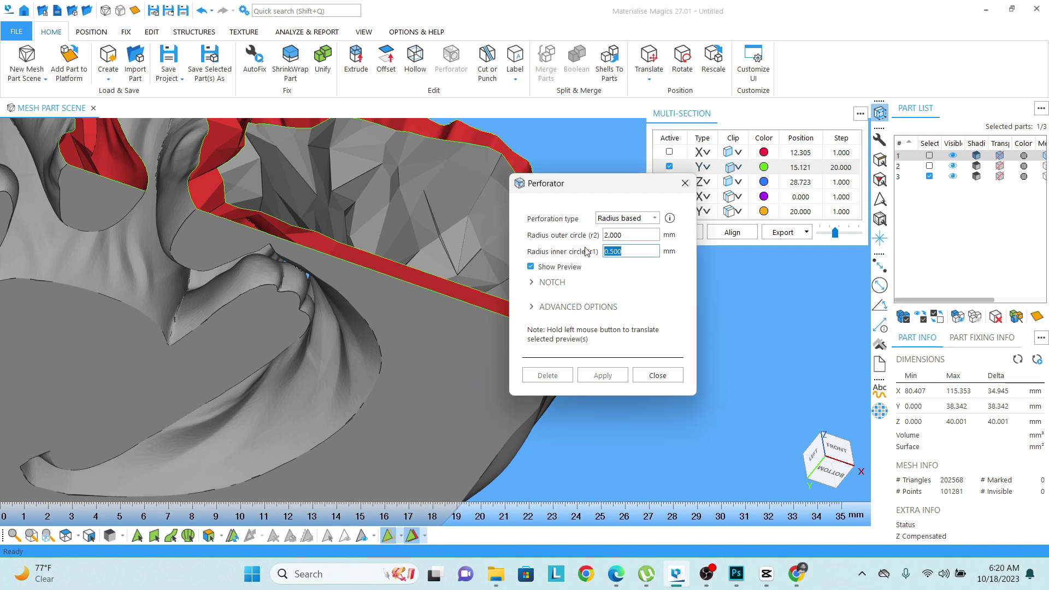
pyautogui.write('2')
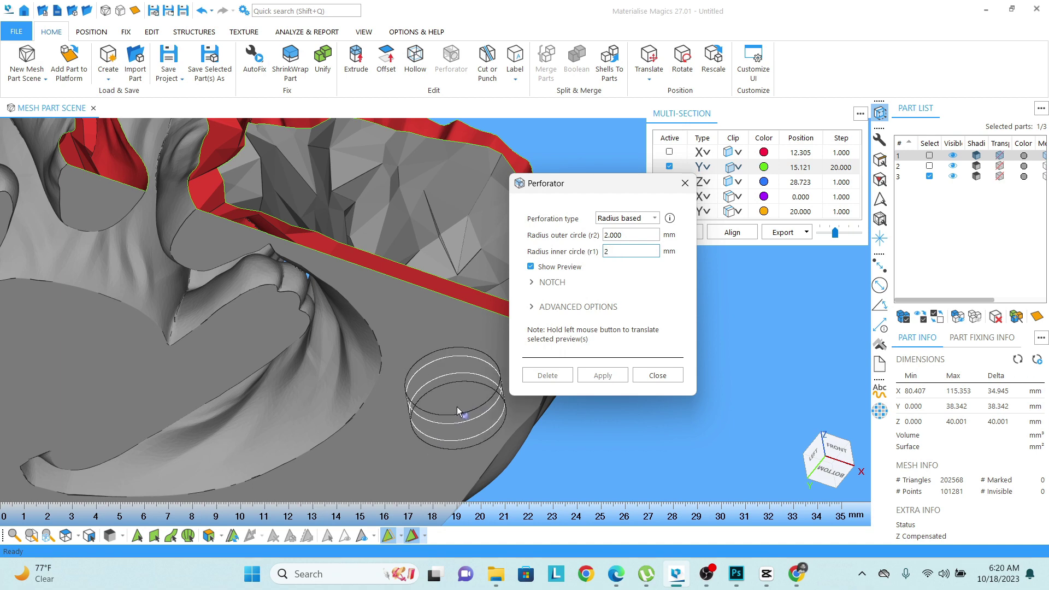
pyautogui.scroll(-3, 452, 392)
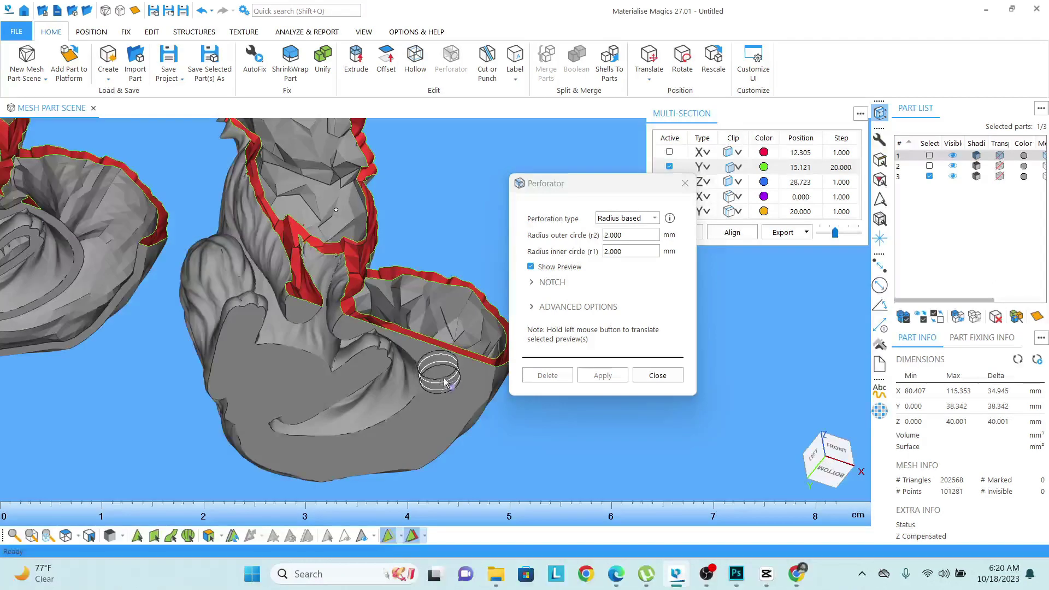
# - Place two drain holes on the right fox's base and expand Advanced Options
pyautogui.click(280, 388)
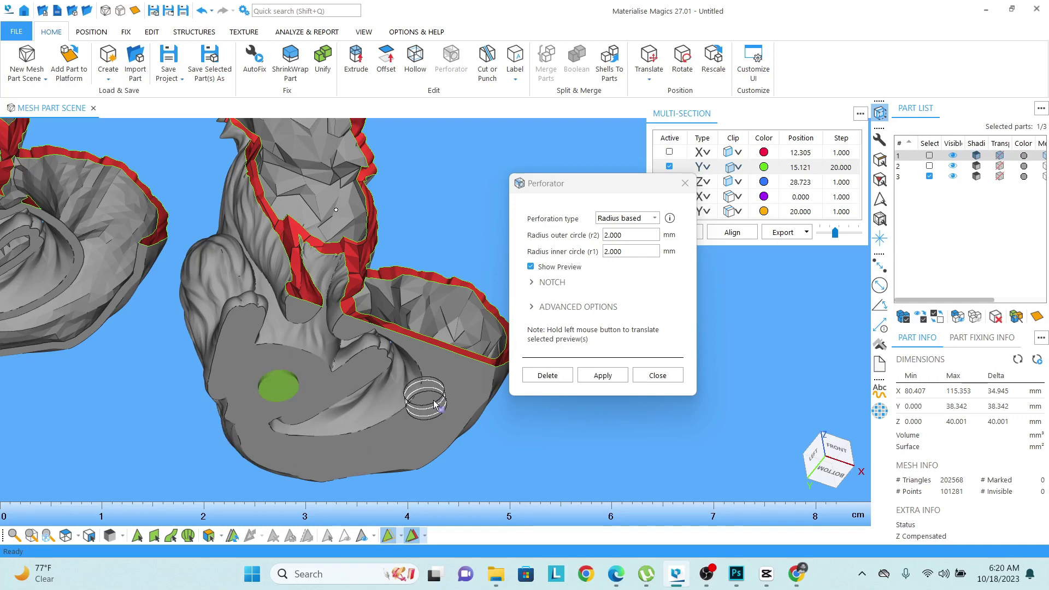
pyautogui.click(457, 391)
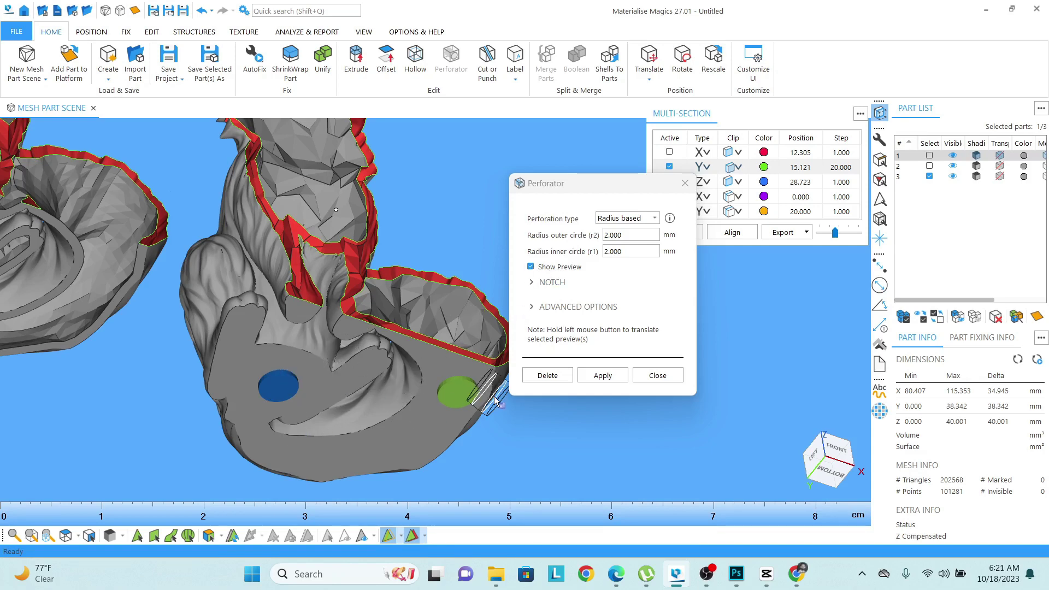
pyautogui.click(531, 312)
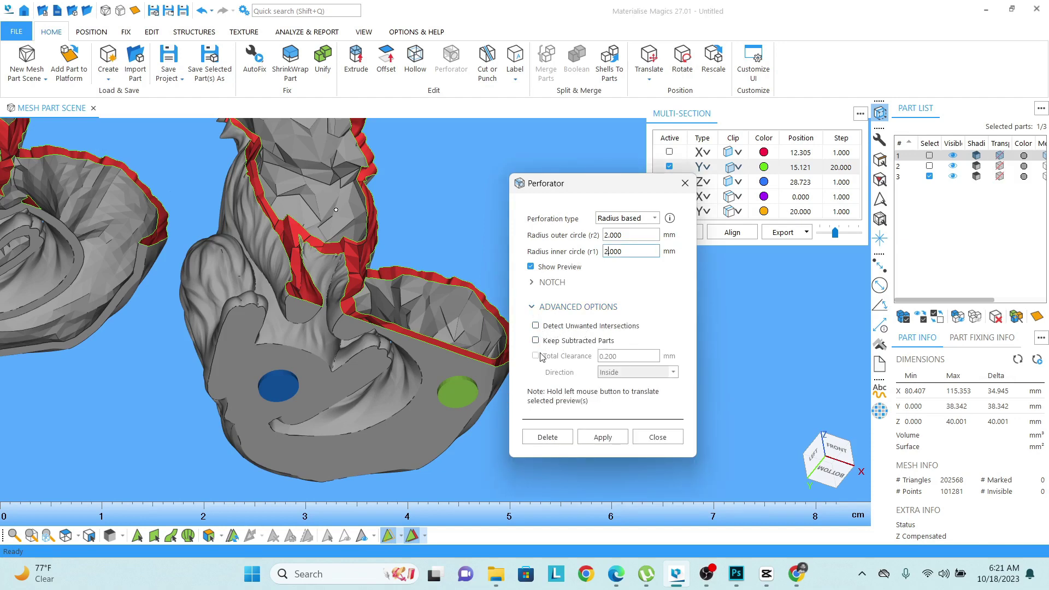
# - Turn on Total Clearance and leave Keep Subtracted Parts unchecked for the drain holes
pyautogui.click(535, 325)
pyautogui.click(535, 356)
pyautogui.doubleClick(625, 356)
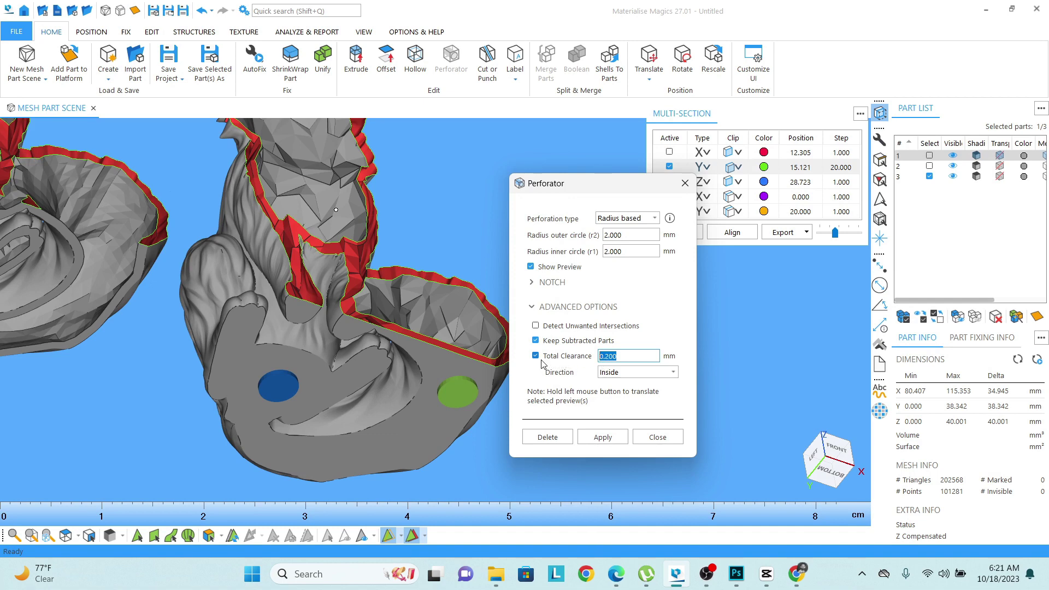
pyautogui.click(536, 340)
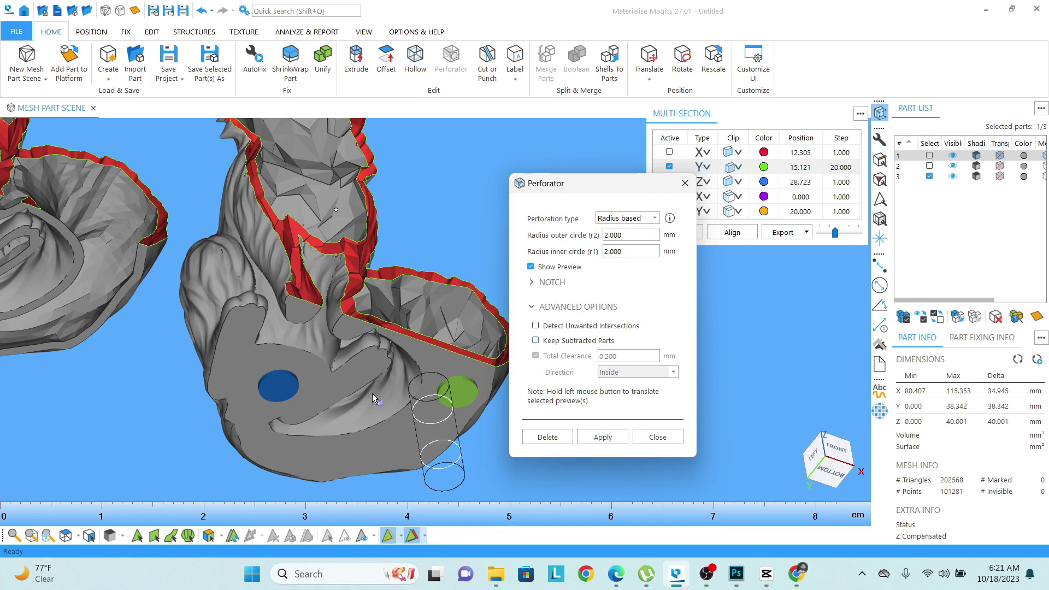
# - Punch the two drain holes through the third fox's base and close the Perforator
pyautogui.click(603, 437)
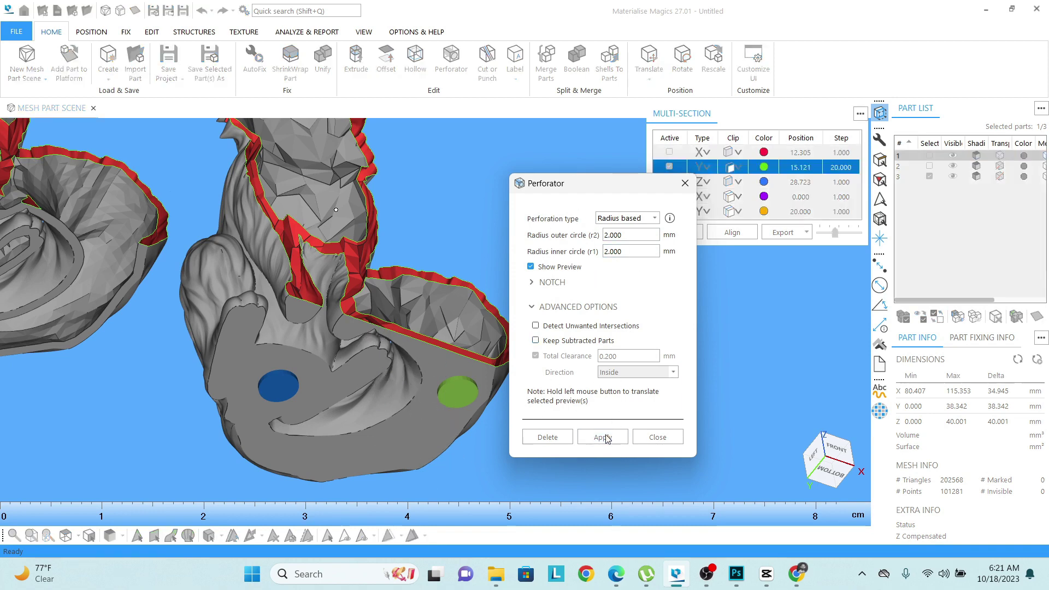
pyautogui.click(658, 437)
pyautogui.moveTo(655, 434)
pyautogui.mouseDown(button='right')
pyautogui.moveTo(385, 291)
pyautogui.moveTo(405, 272)
pyautogui.moveTo(391, 429)
pyautogui.moveTo(361, 448)
pyautogui.moveTo(376, 362)
pyautogui.moveTo(625, 122)
pyautogui.mouseUp(button='right')
pyautogui.scroll(-5, 375, 360)
# - Turn off the Y section cut and orbit to view the foxes' undersides
pyautogui.click(669, 167)
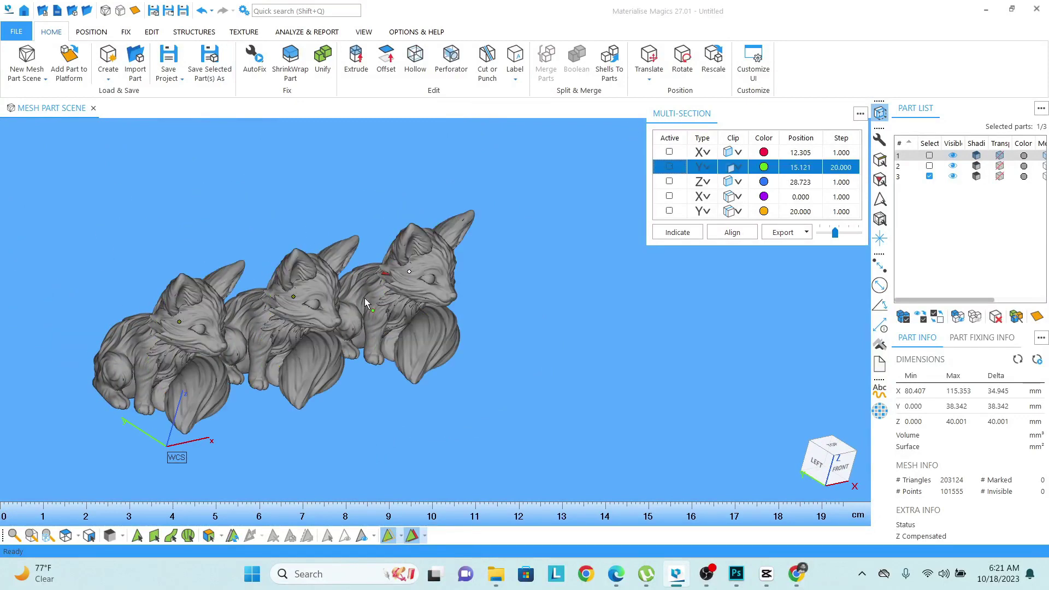
pyautogui.moveTo(365, 299)
pyautogui.mouseDown(button='right')
pyautogui.moveTo(335, 276)
pyautogui.moveTo(347, 293)
pyautogui.mouseUp(button='right')
pyautogui.scroll(-2, 348, 294)
pyautogui.scroll(1, 351, 307)
pyautogui.scroll(1, 405, 273)
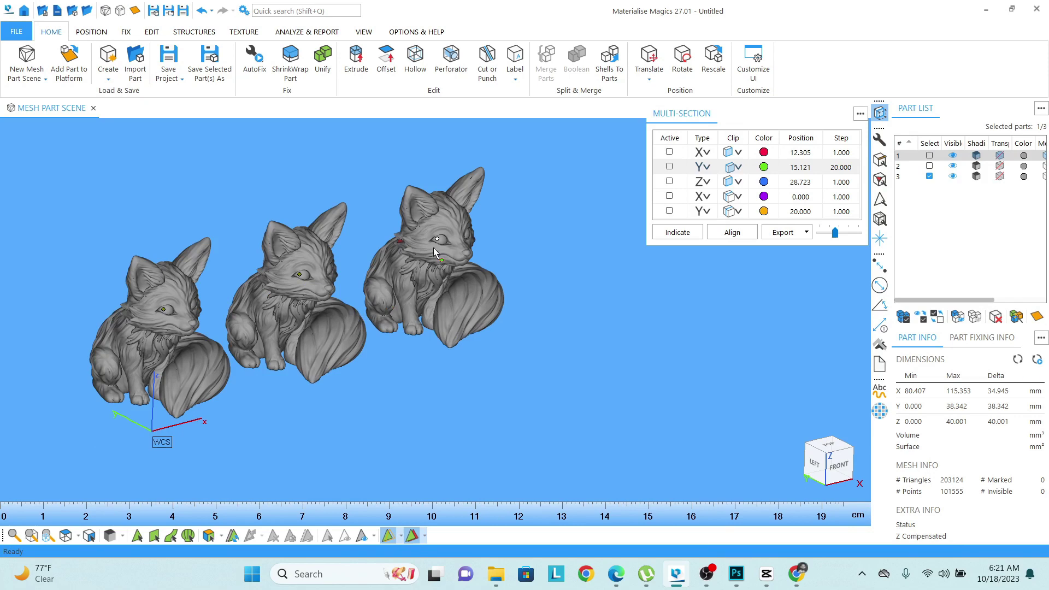
pyautogui.moveTo(433, 263); pyautogui.dragTo(443, 239, button='right')
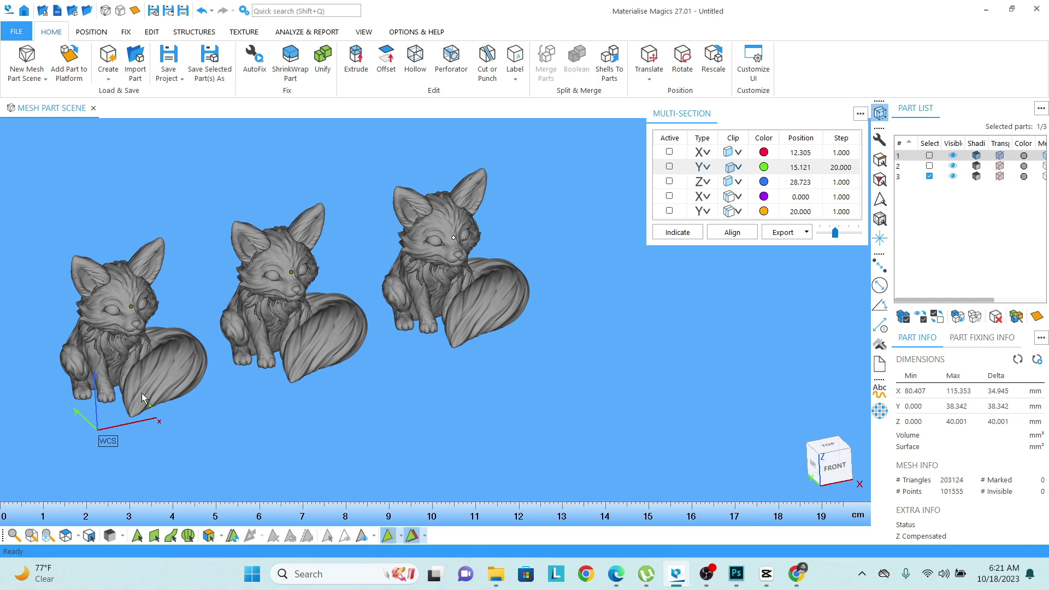
pyautogui.moveTo(149, 394)
pyautogui.mouseDown(button='right')
pyautogui.moveTo(374, 205)
pyautogui.moveTo(310, 188)
pyautogui.mouseUp(button='right')
pyautogui.scroll(-3, 311, 189)
pyautogui.scroll(5, 369, 287)
pyautogui.scroll(-3, 417, 367)
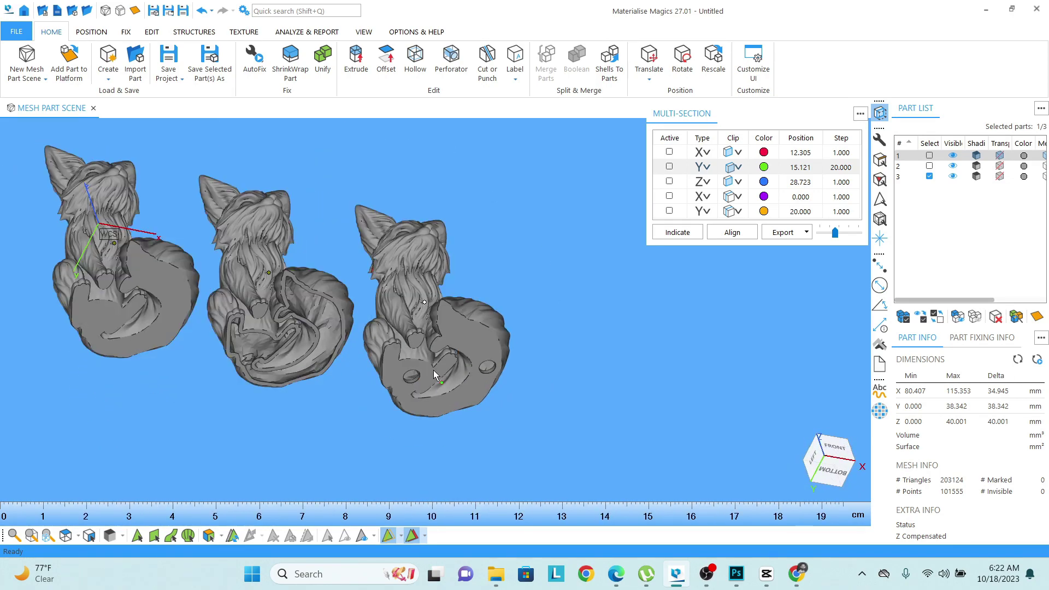
pyautogui.scroll(3, 237, 264)
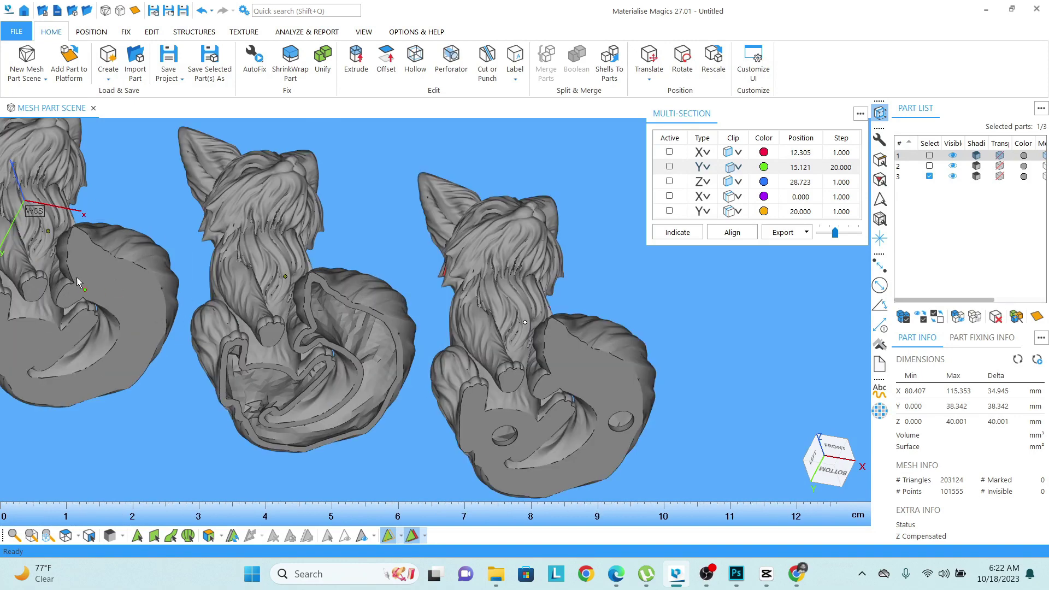
pyautogui.scroll(-3, 99, 267)
# - With part 1 selected, add a clipped Z section lowered to 3.944 near the fox bases
pyautogui.click(99, 268)
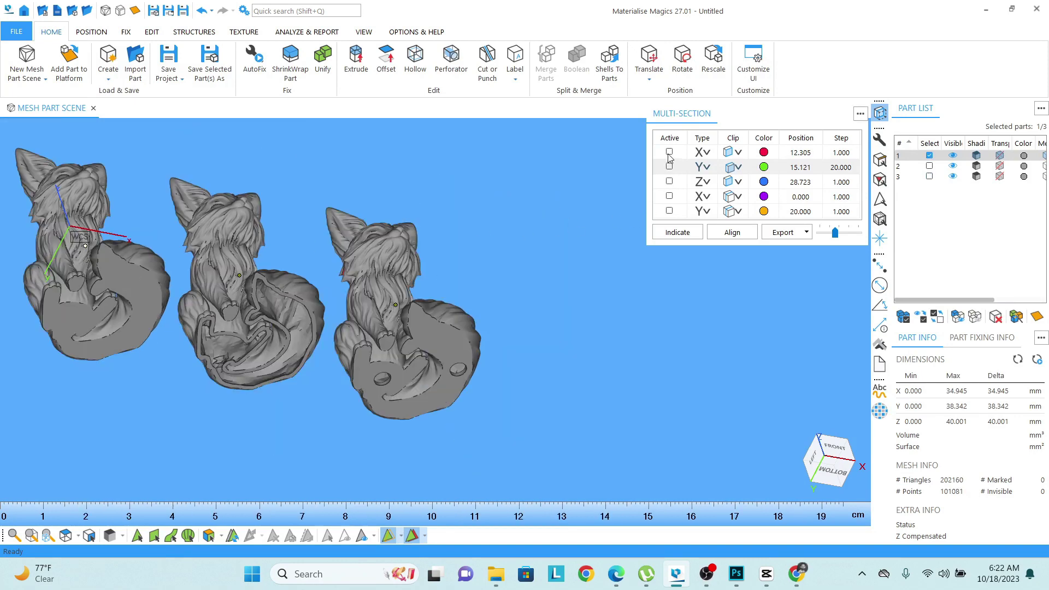
pyautogui.click(669, 183)
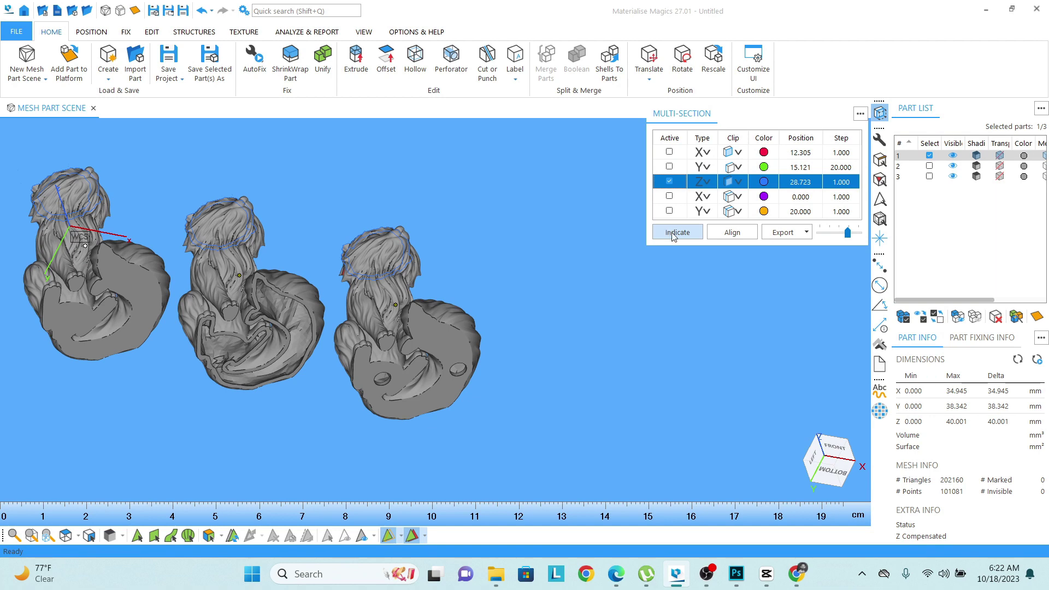
pyautogui.click(729, 182)
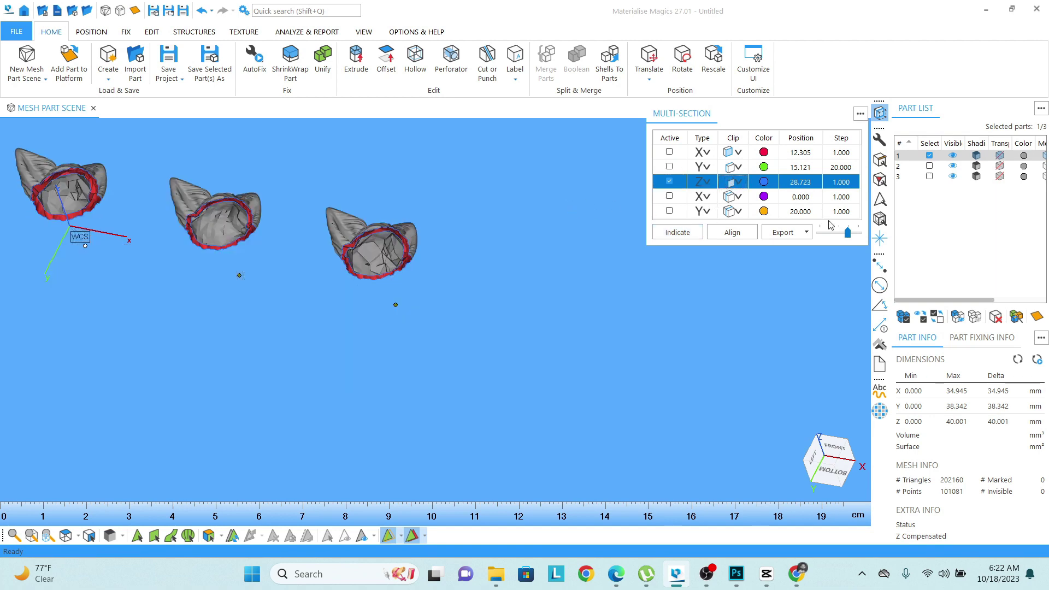
pyautogui.moveTo(848, 233); pyautogui.dragTo(824, 234)
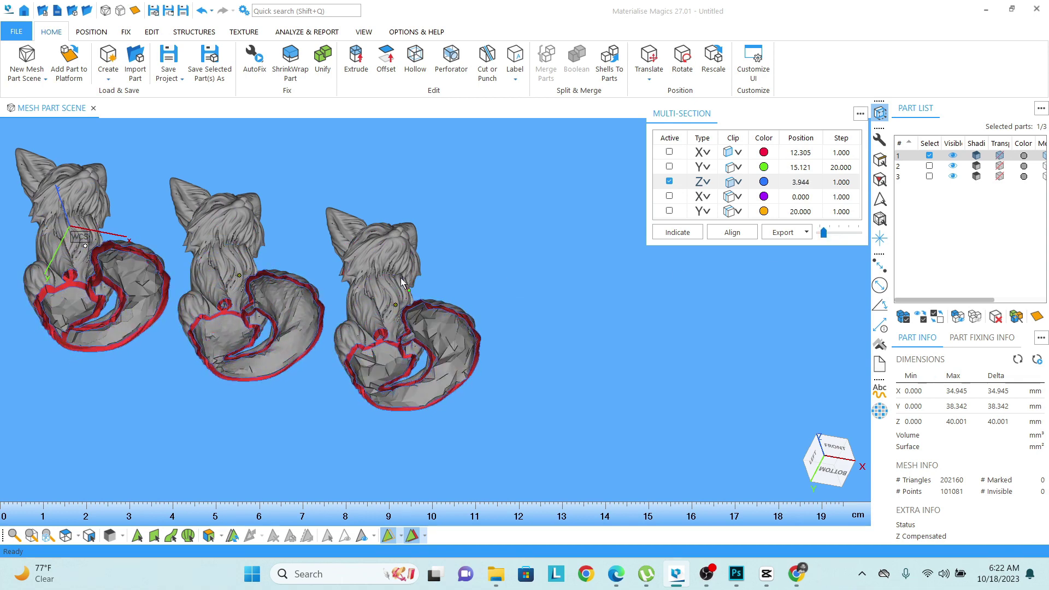
pyautogui.moveTo(350, 275)
pyautogui.mouseDown(button='right')
pyautogui.moveTo(320, 316)
pyautogui.moveTo(351, 363)
pyautogui.mouseUp(button='right')
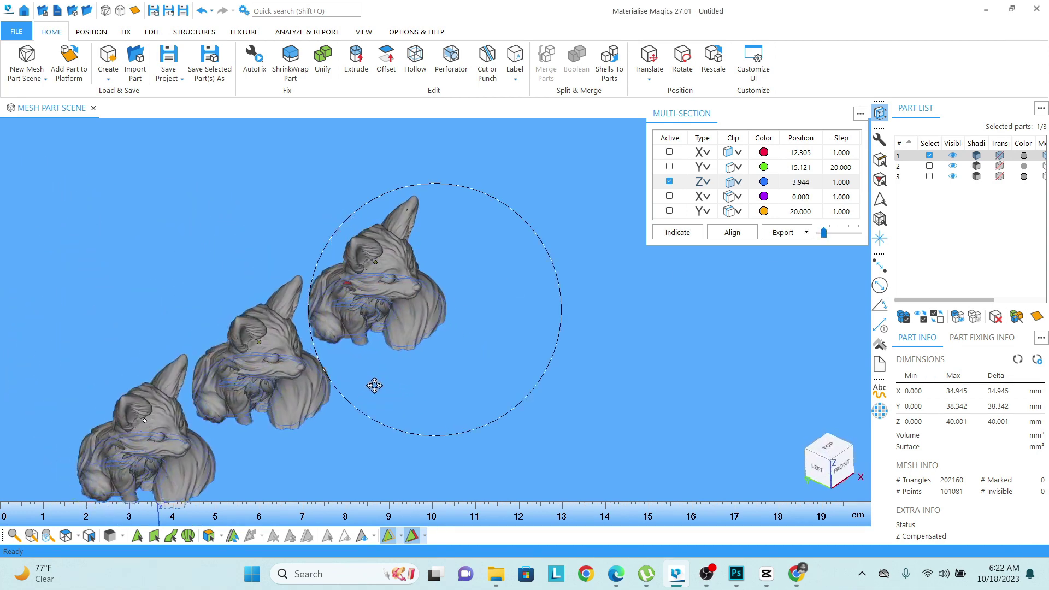
pyautogui.scroll(-3, 375, 385)
pyautogui.moveTo(375, 385)
pyautogui.mouseDown(button='right')
pyautogui.moveTo(353, 305)
pyautogui.moveTo(364, 291)
pyautogui.mouseUp(button='right')
pyautogui.scroll(3, 286, 349)
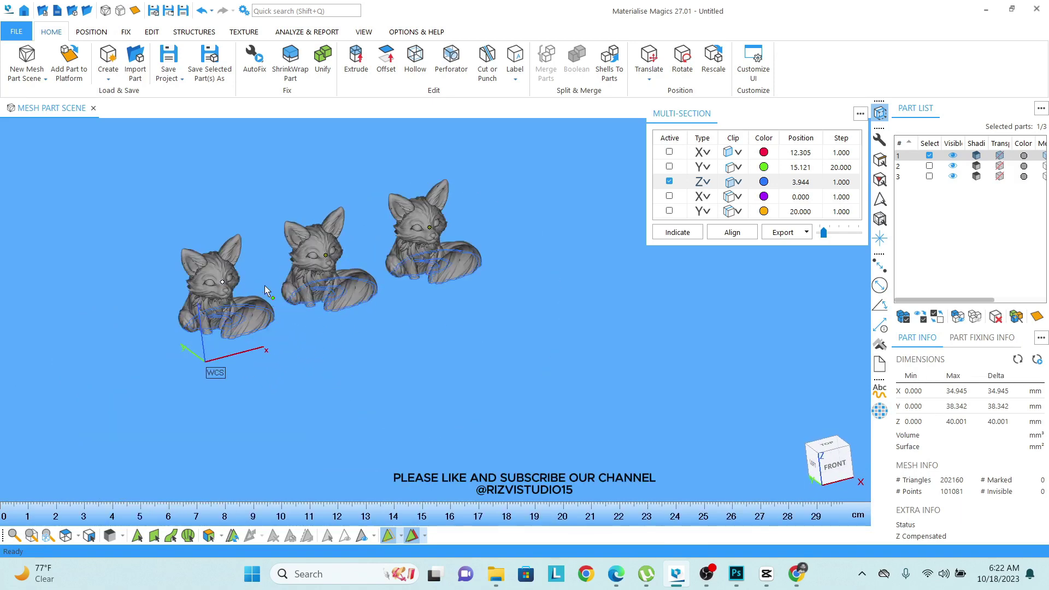
pyautogui.scroll(2, 346, 231)
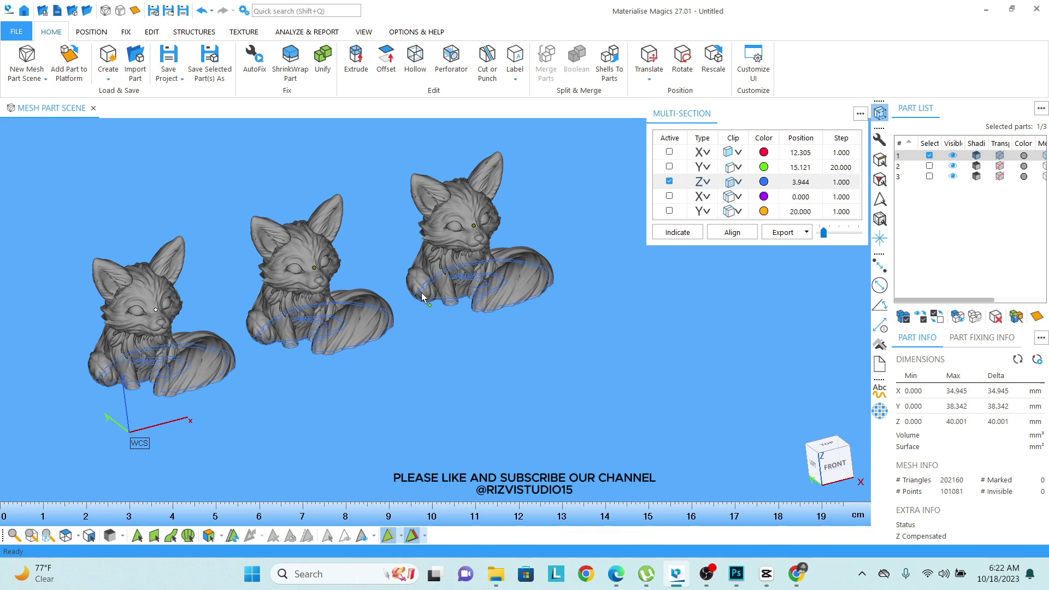